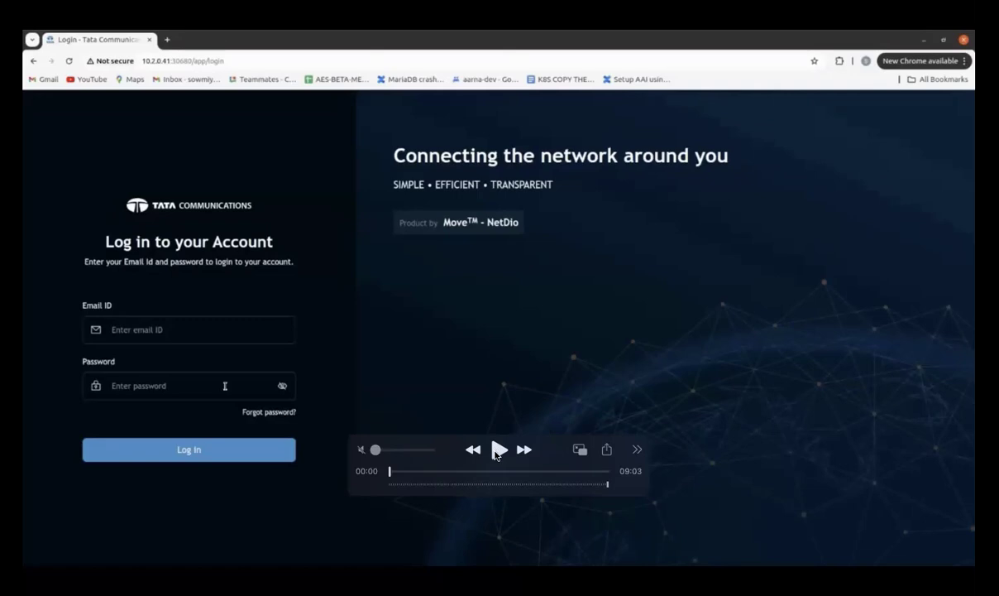
Play the recorded demo through adding the tata-motors tenant and viewing its dashboard, pausing at each of them.
{"action": "left_click", "coordinate": [499, 451]}
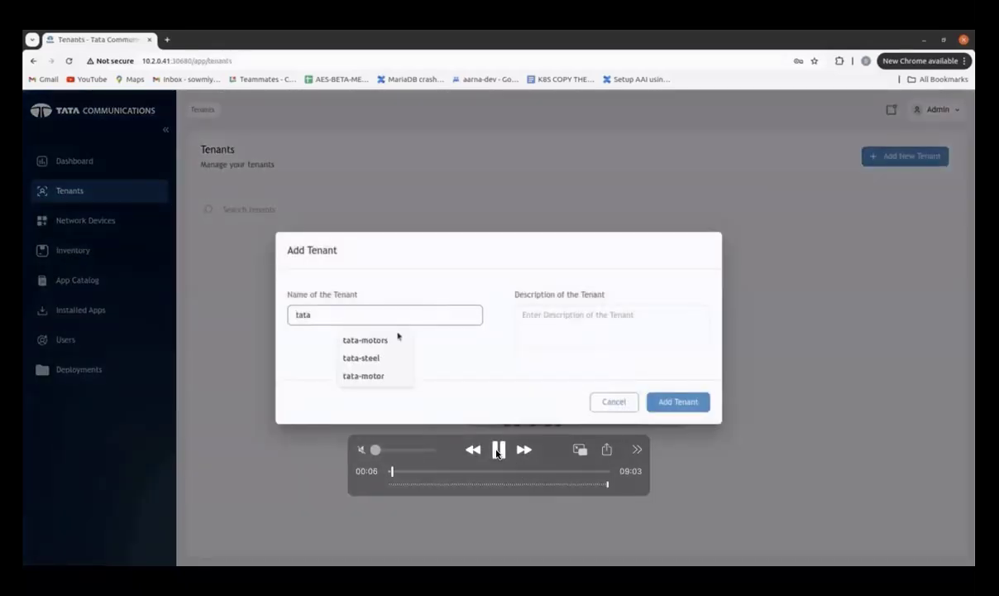
{"action": "left_click", "coordinate": [498, 450]}
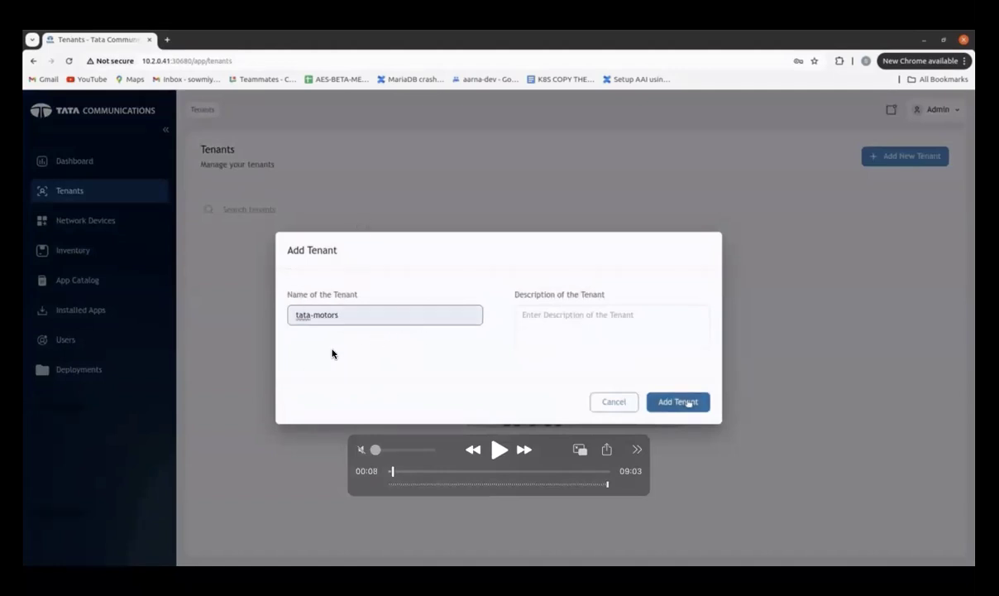
{"action": "left_click", "coordinate": [499, 449]}
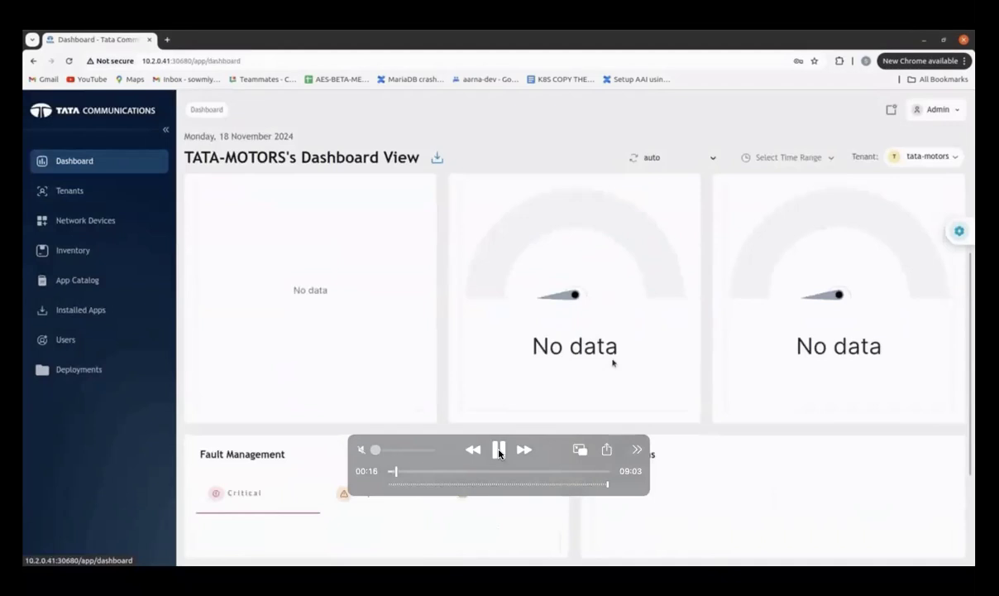
{"action": "left_click", "coordinate": [499, 451]}
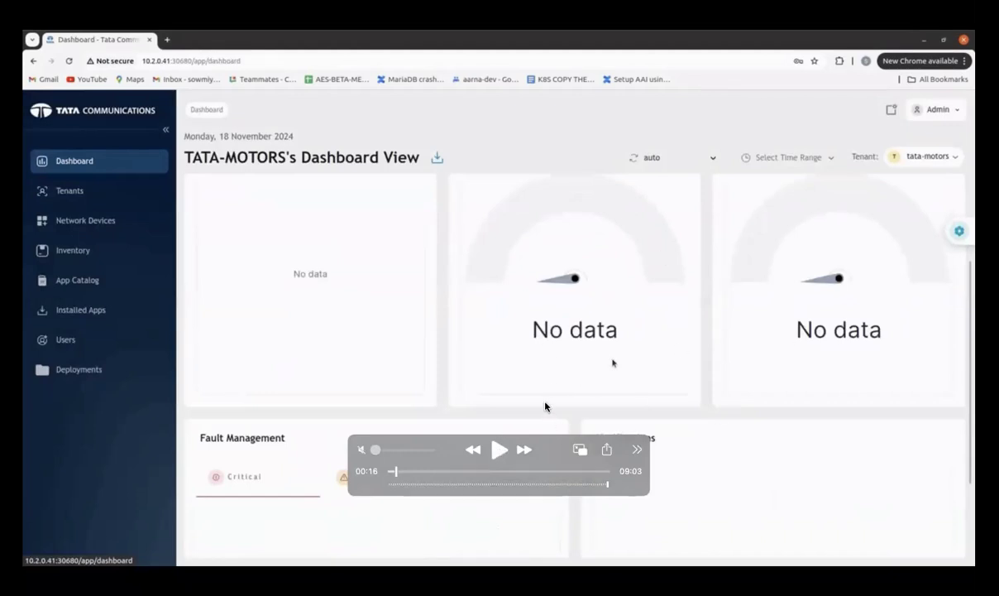
{"action": "left_click", "coordinate": [498, 451]}
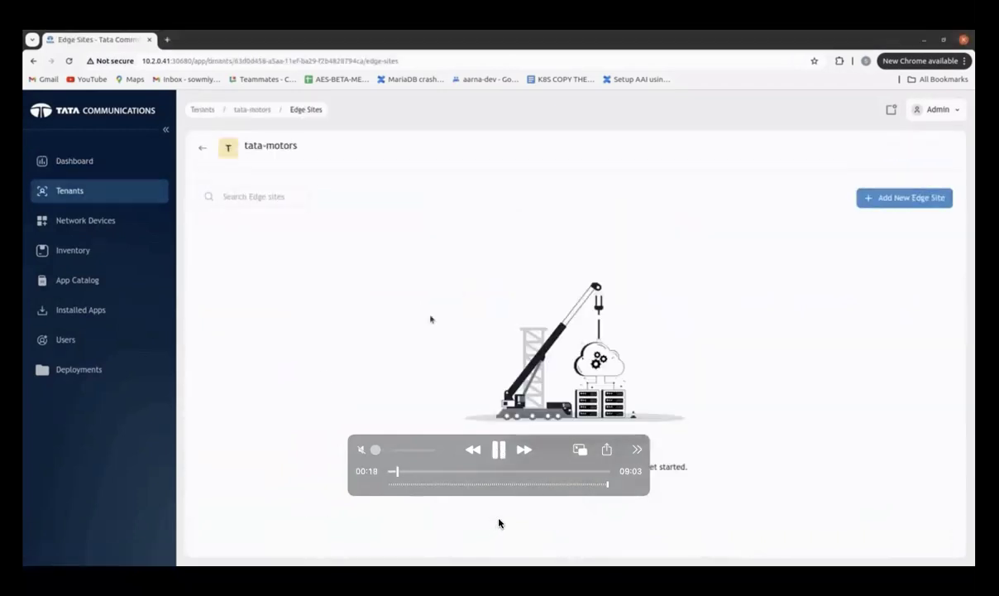
Play the demo through the Add edge site form, pausing at the location details, and move the playback controls clear of the form.
{"action": "left_click", "coordinate": [500, 450]}
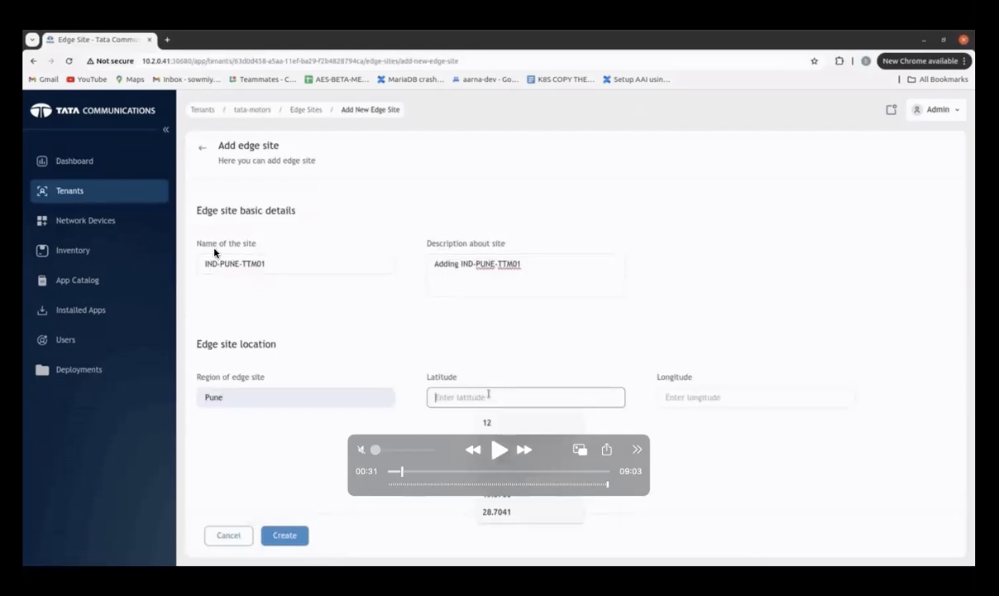
{"action": "left_click", "coordinate": [495, 451]}
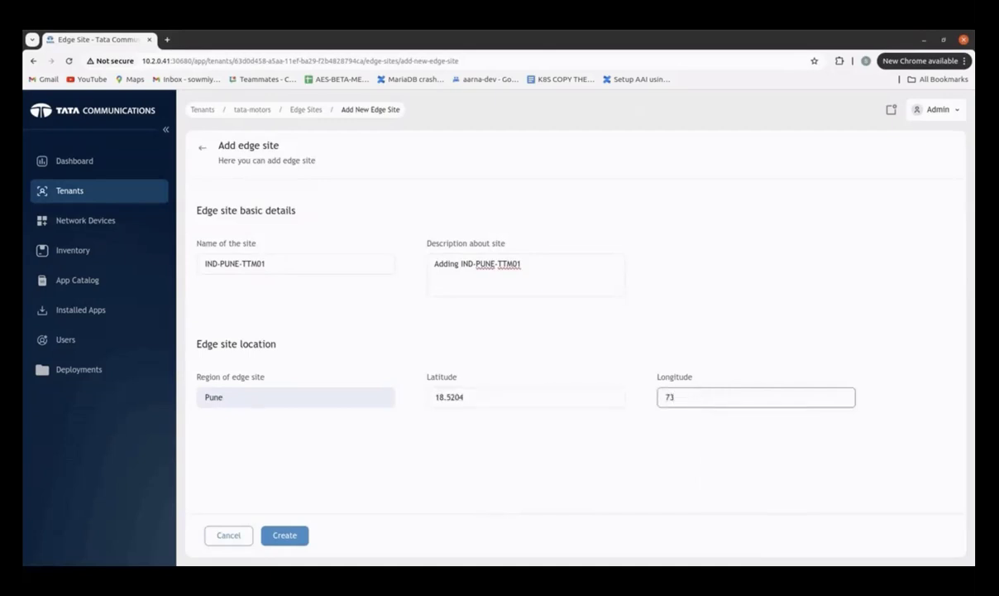
{"action": "mouse_move", "coordinate": [481, 494]}
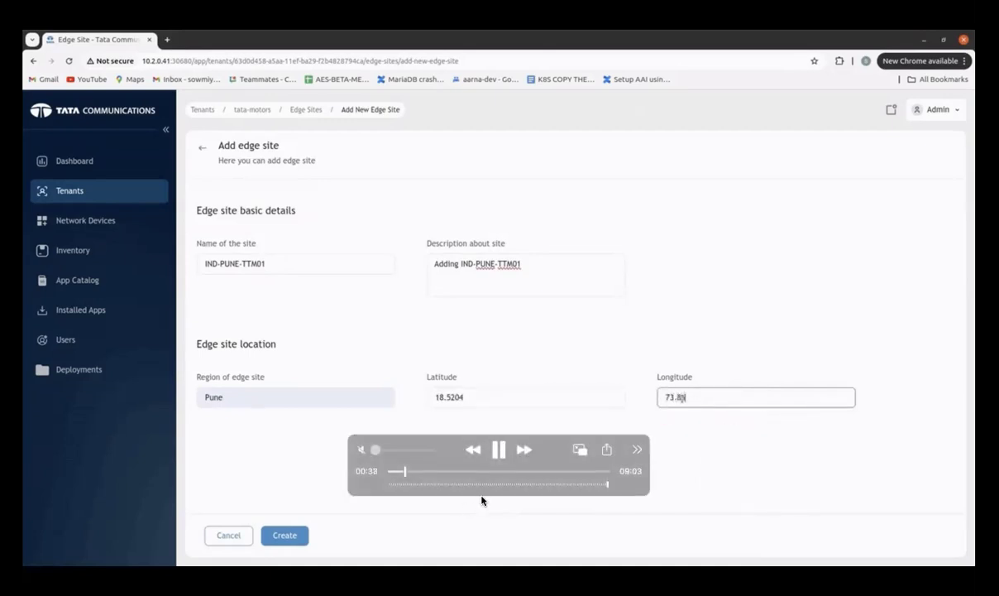
{"action": "left_click_drag", "start_coordinate": [444, 453], "coordinate": [540, 548]}
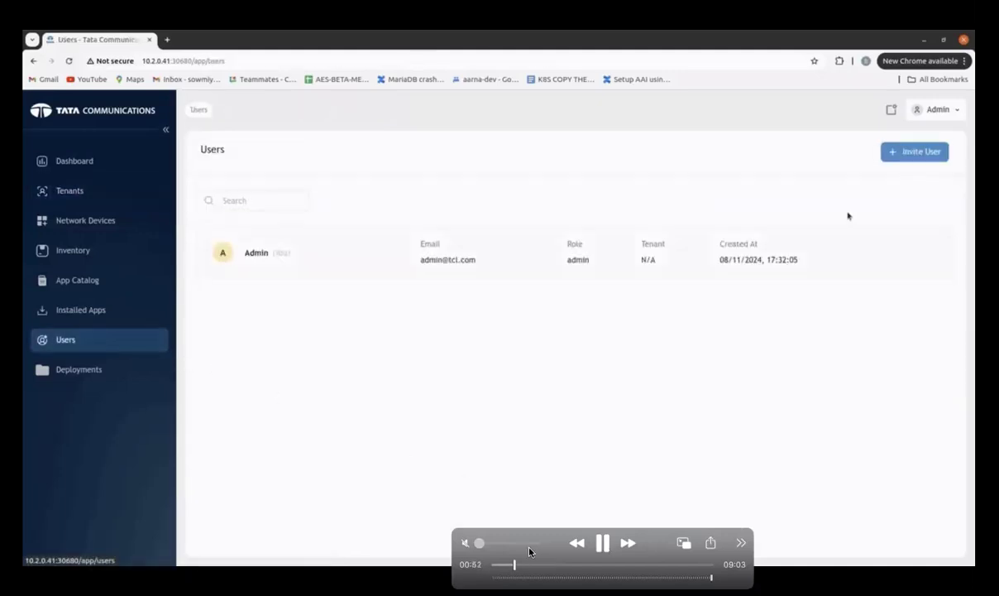
Review the Users list and the Add Server dialog with its Redfish BMC fields in the demo, pausing at each.
{"action": "key", "text": "space"}
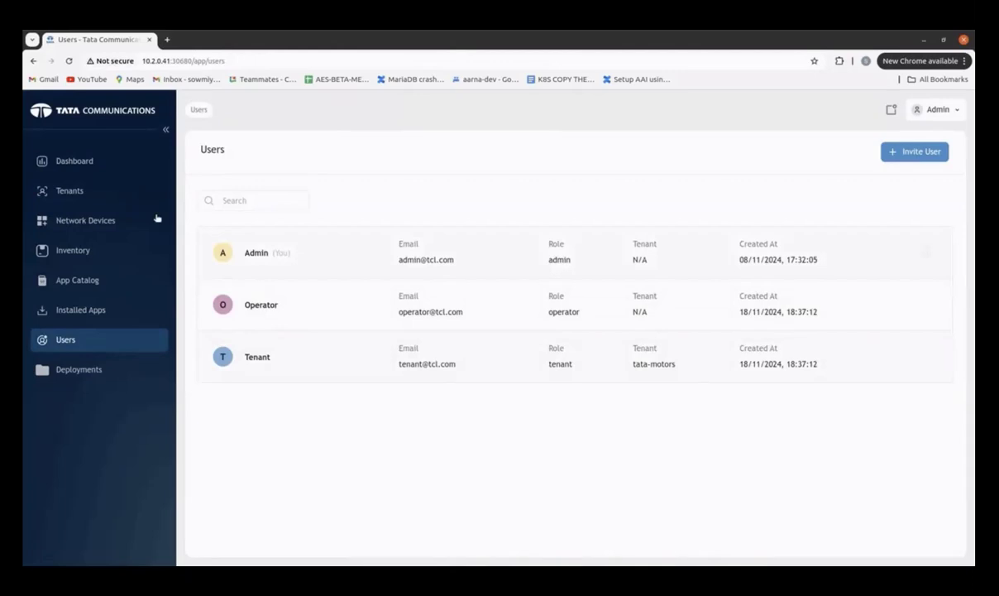
{"action": "mouse_move", "coordinate": [256, 481]}
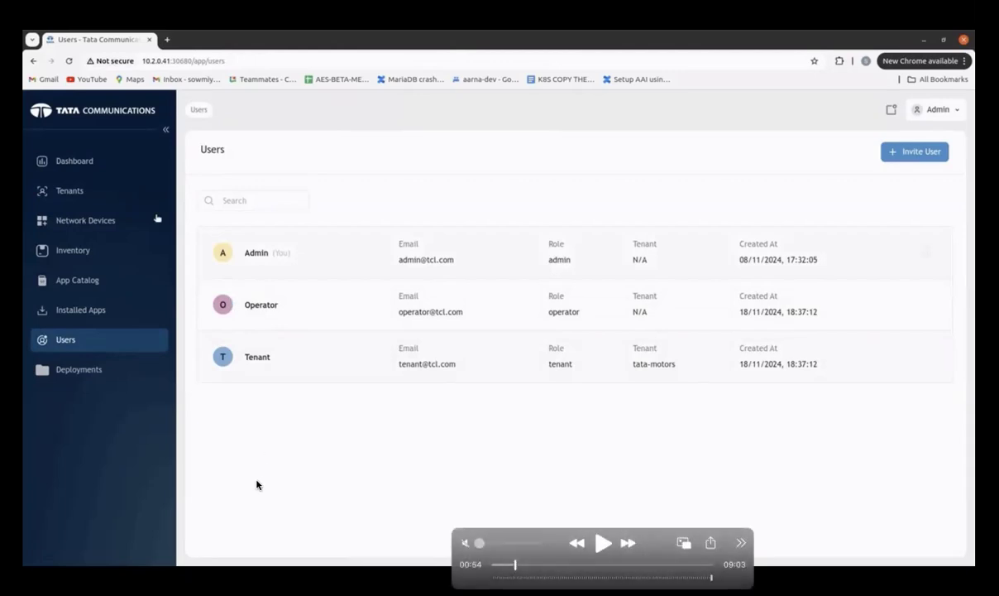
{"action": "left_click", "coordinate": [602, 551]}
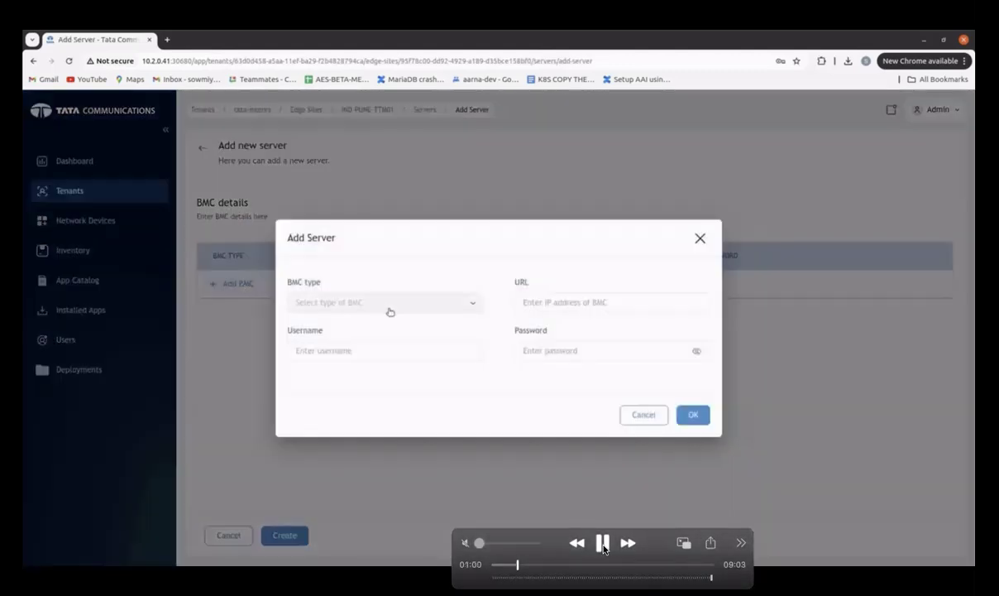
{"action": "left_click", "coordinate": [603, 544]}
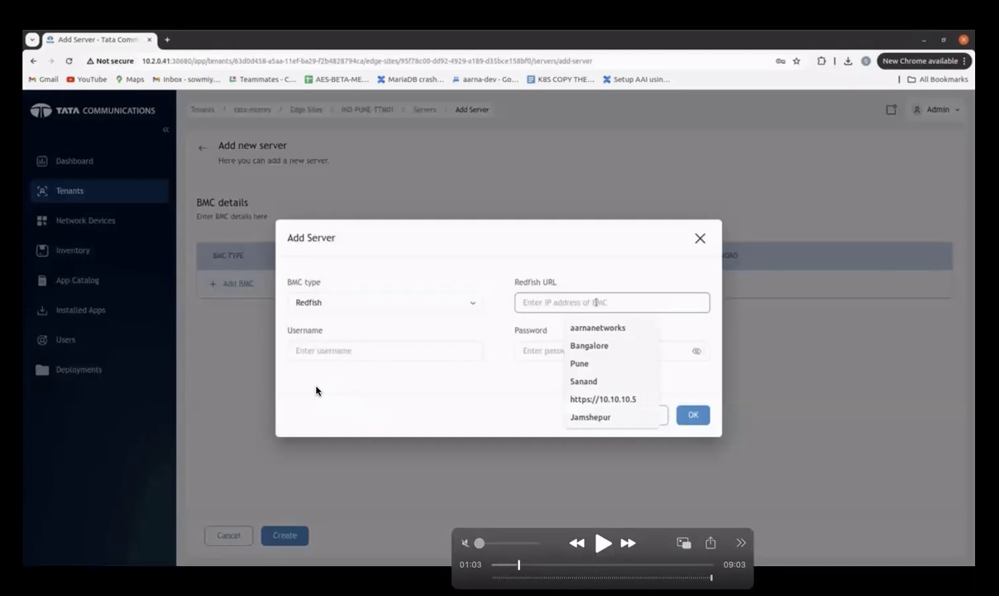
{"action": "mouse_move", "coordinate": [297, 363]}
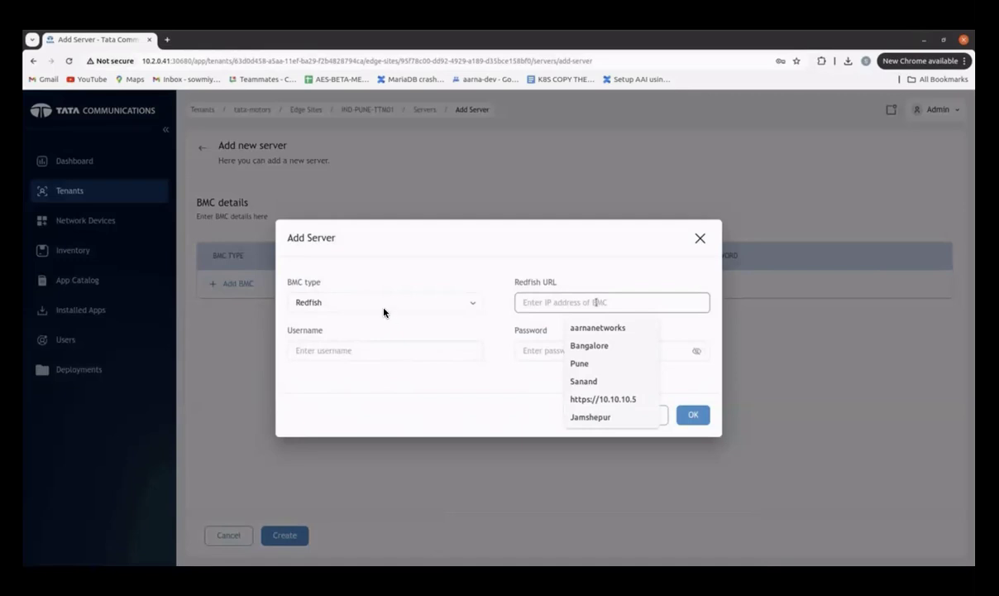
{"action": "mouse_move", "coordinate": [480, 342]}
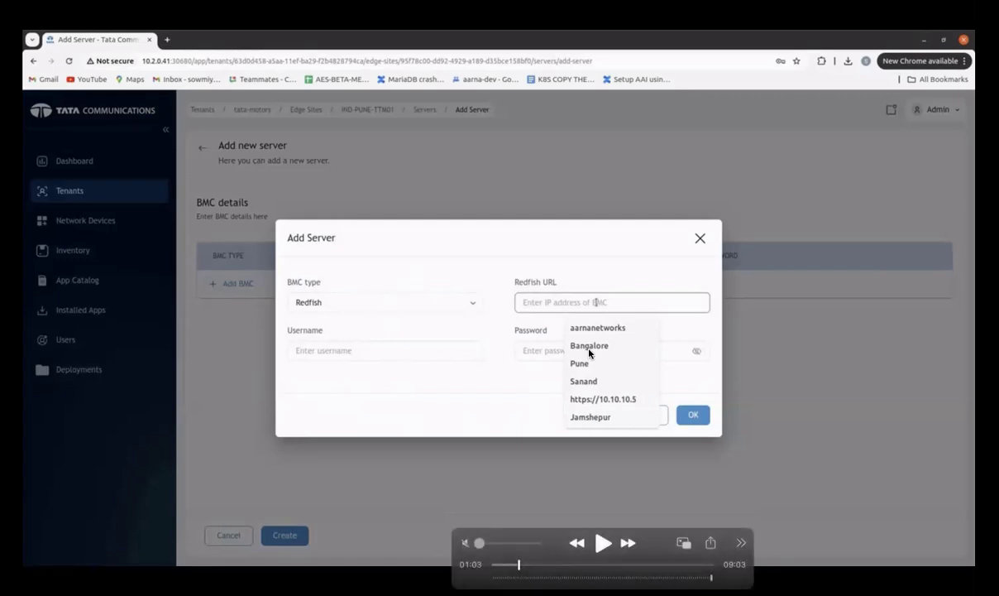
Play the demo through the server's bond configuration, pausing at the custom interface entry.
{"action": "left_click", "coordinate": [602, 544]}
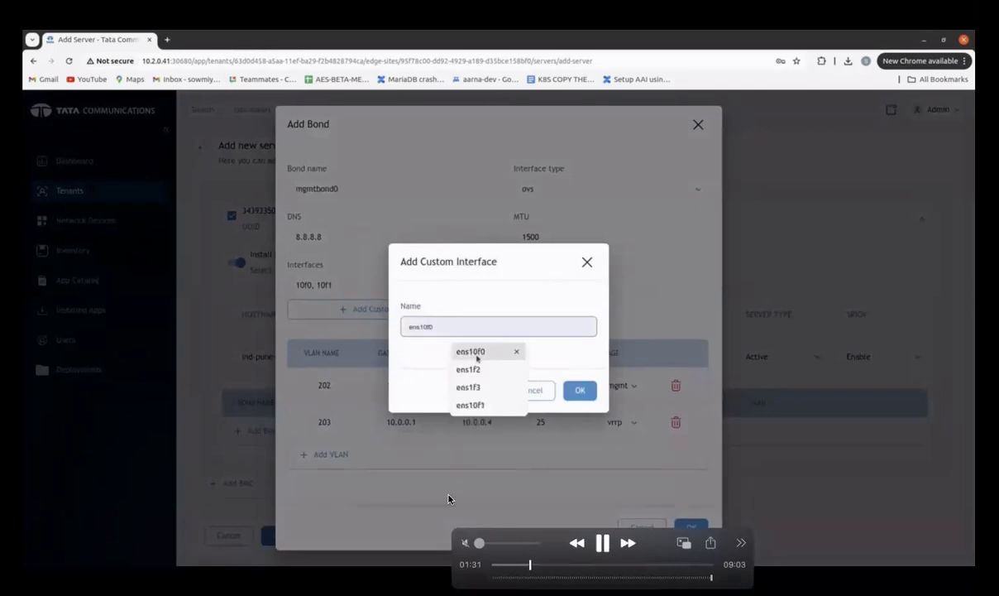
{"action": "key", "text": "space"}
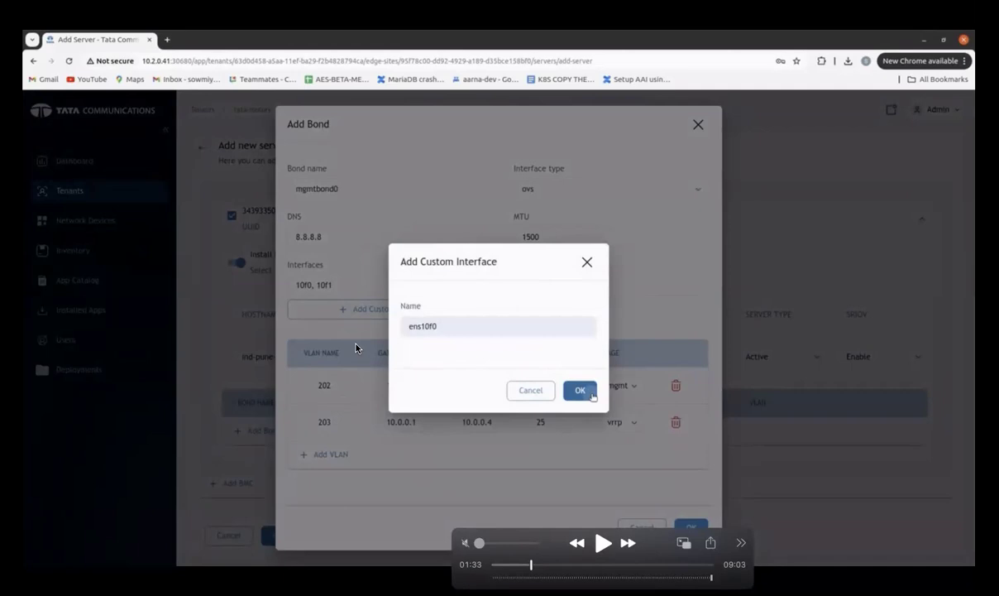
{"action": "left_click", "coordinate": [603, 544]}
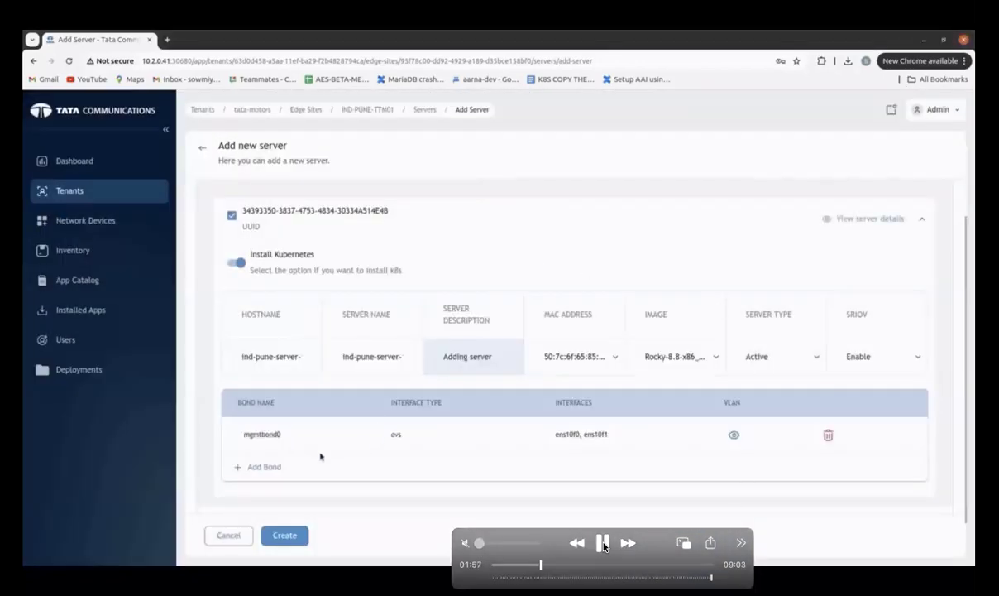
{"action": "left_click", "coordinate": [268, 471]}
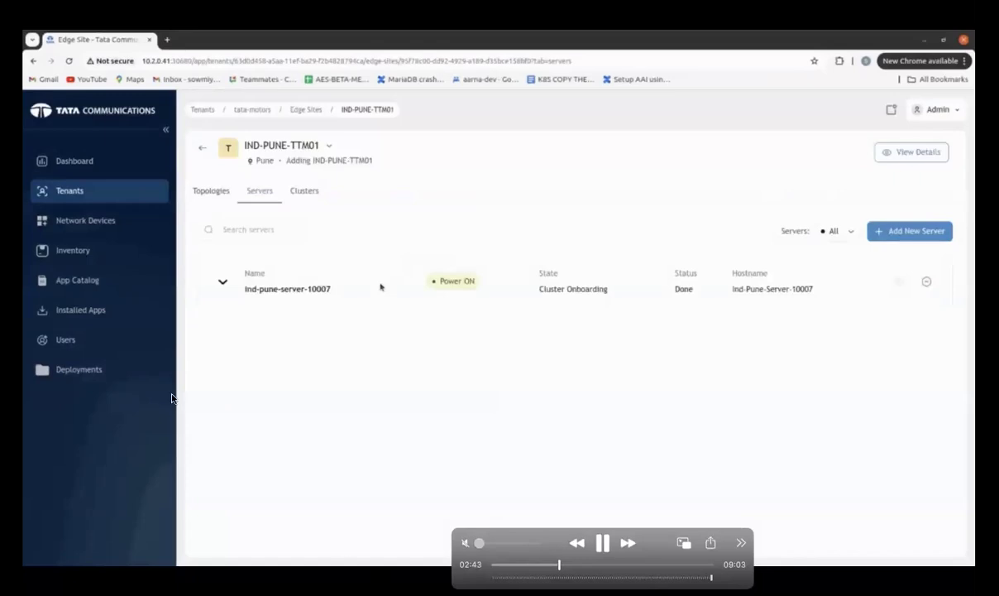
Examine the new server's provisioning stages and hardware details in the demo, pausing at the expanded stage list.
{"action": "key", "text": "space"}
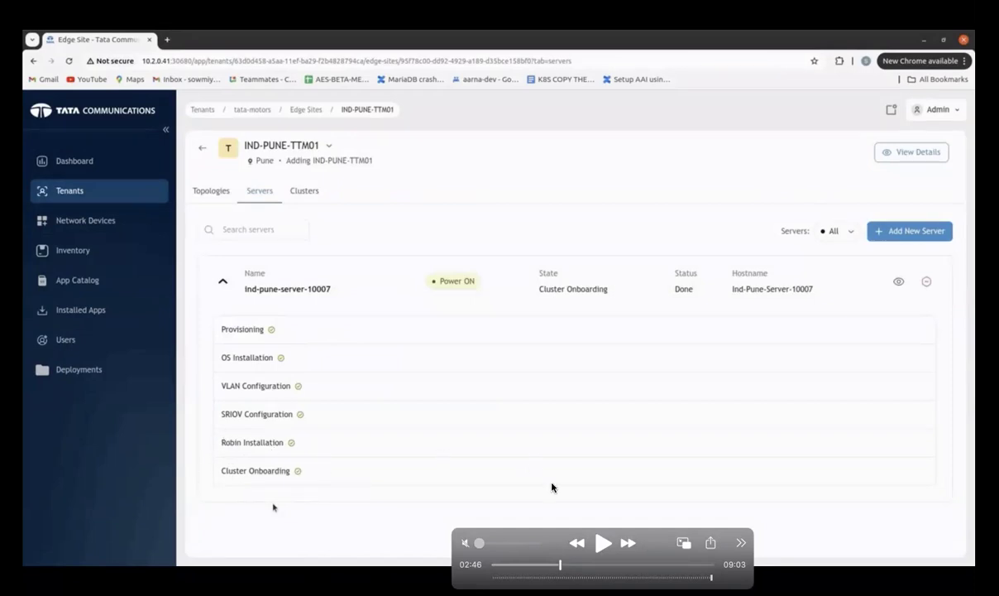
{"action": "left_click", "coordinate": [604, 544]}
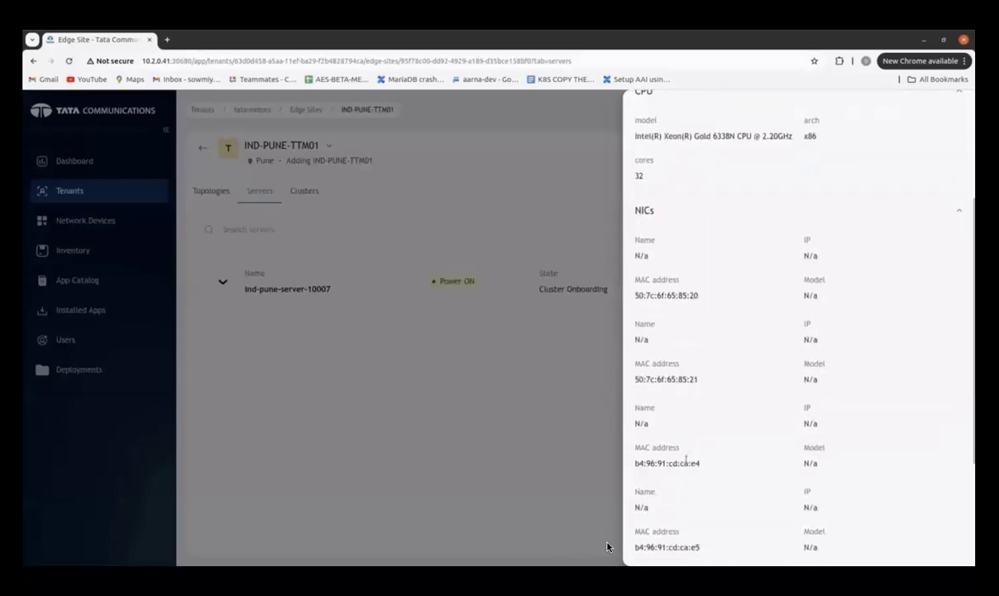
{"action": "mouse_move", "coordinate": [607, 546]}
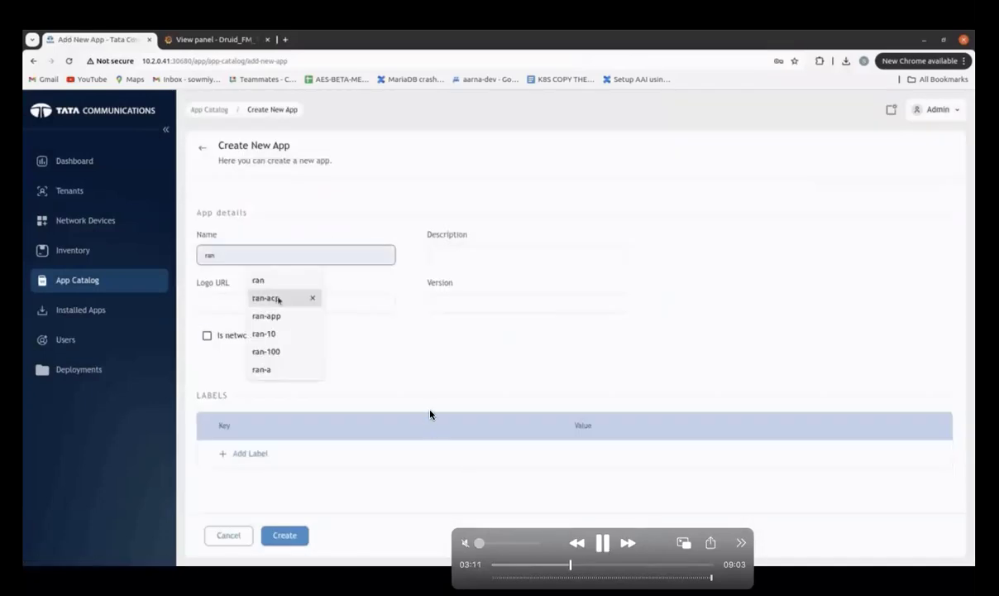
Review how the demo creates the ran-app package and opens the nginx-app deployment form, pausing at both.
{"action": "key", "text": "space"}
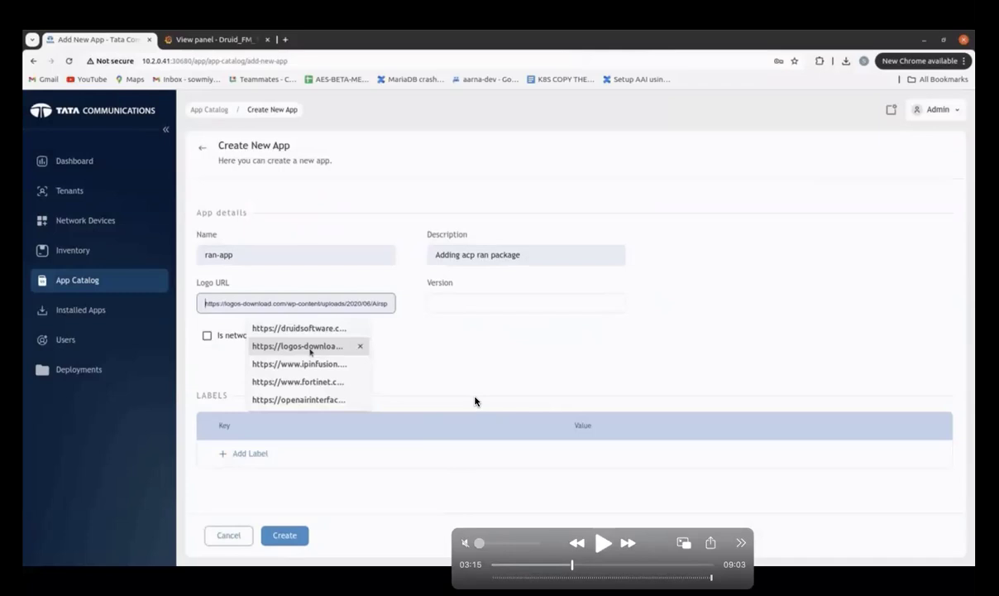
{"action": "left_click", "coordinate": [603, 543]}
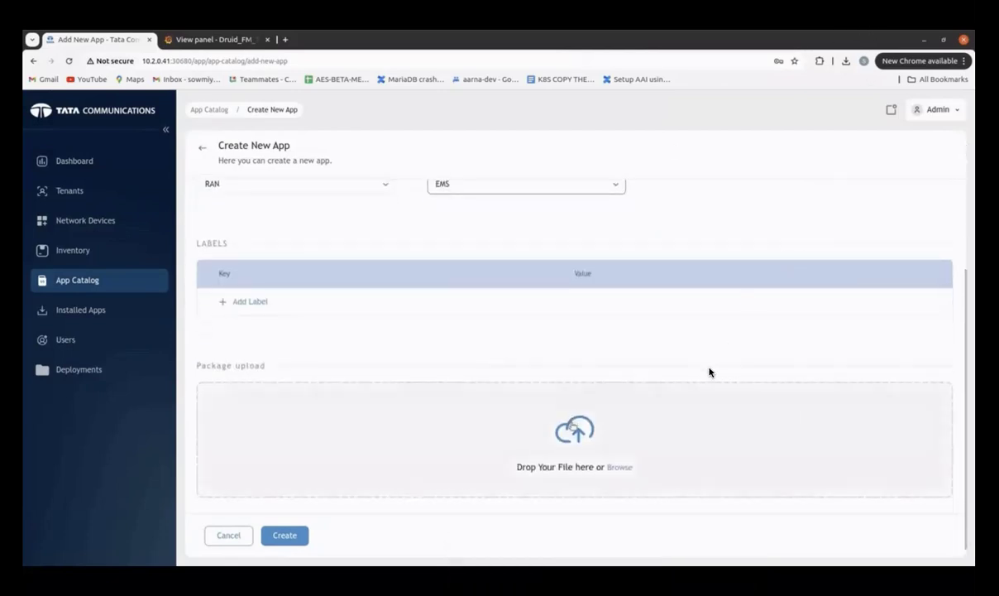
{"action": "mouse_move", "coordinate": [620, 490]}
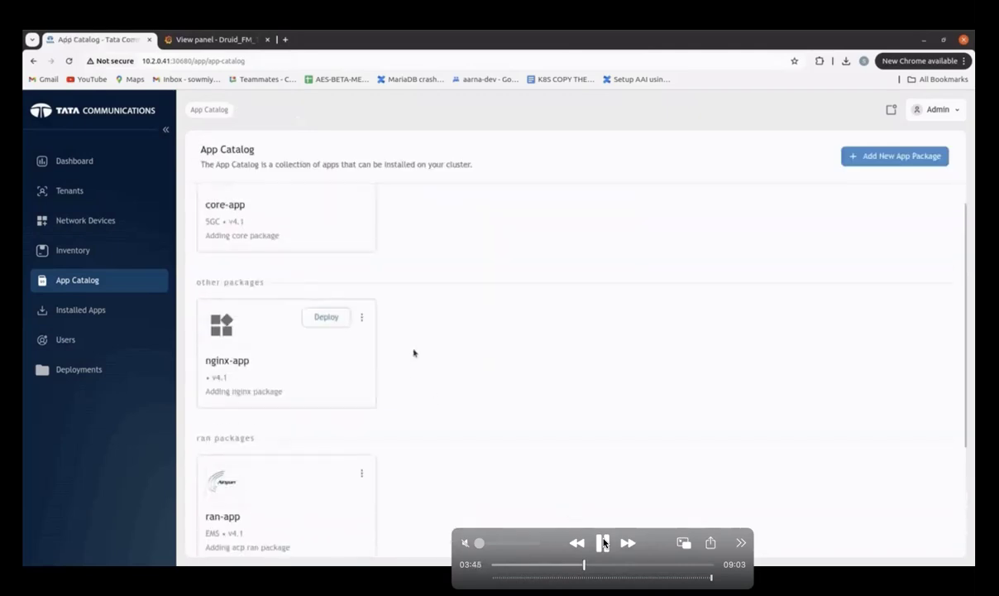
{"action": "left_click", "coordinate": [603, 543]}
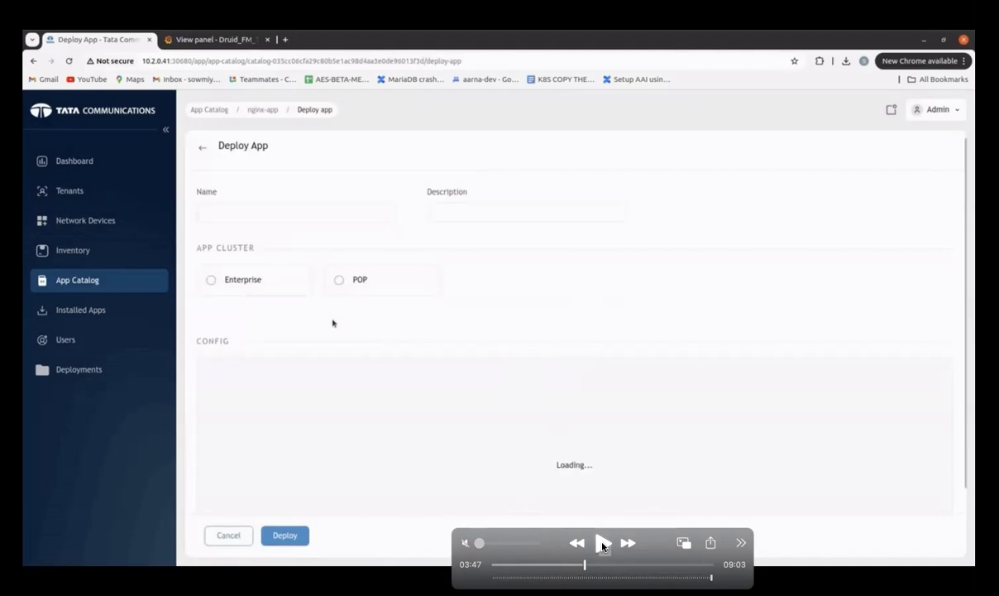
{"action": "left_click", "coordinate": [603, 543]}
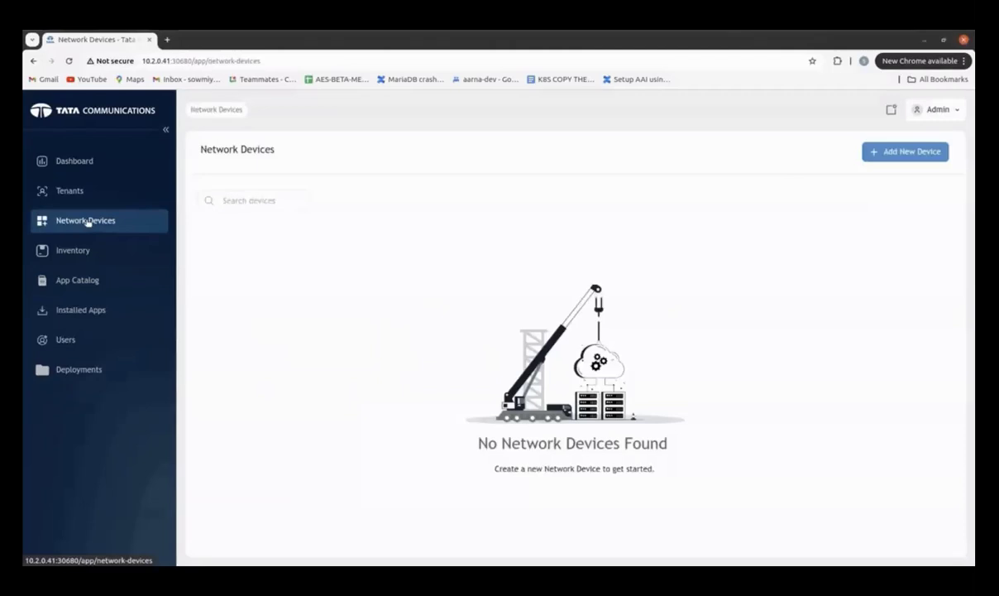
Start a new network device named ind-pune-sw-stdby-1010103 in the Transport domain and complete its basic details.
{"action": "left_click", "coordinate": [908, 159]}
{"action": "left_click", "coordinate": [307, 304]}
{"action": "type", "text": "ind-pune-sw-stdby-1010103"}
{"action": "left_click", "coordinate": [495, 410]}
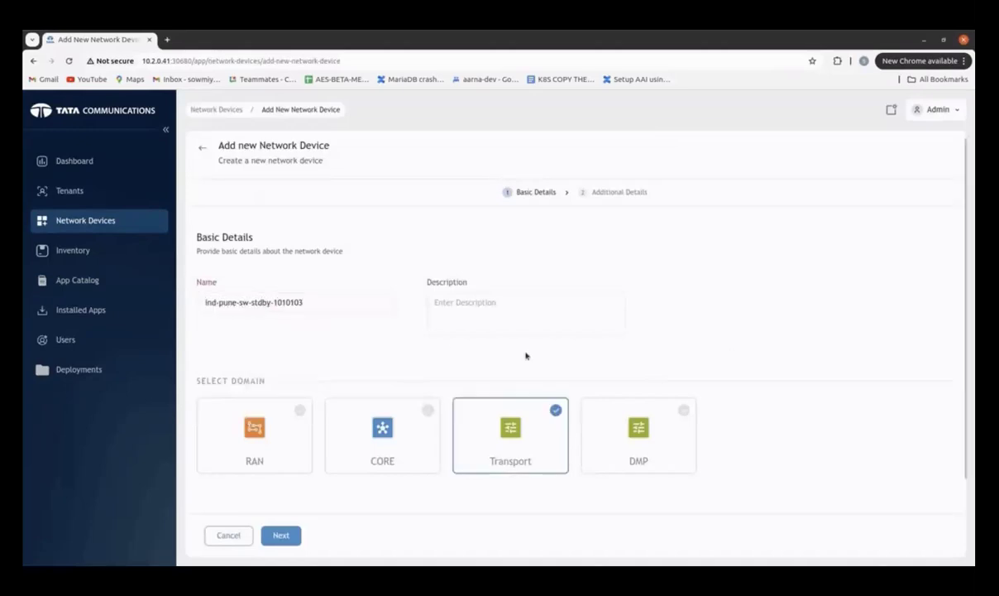
{"action": "scroll", "coordinate": [463, 381], "scroll_direction": "down", "scroll_amount": 3}
{"action": "left_click", "coordinate": [240, 460]}
{"action": "left_click", "coordinate": [282, 535]}
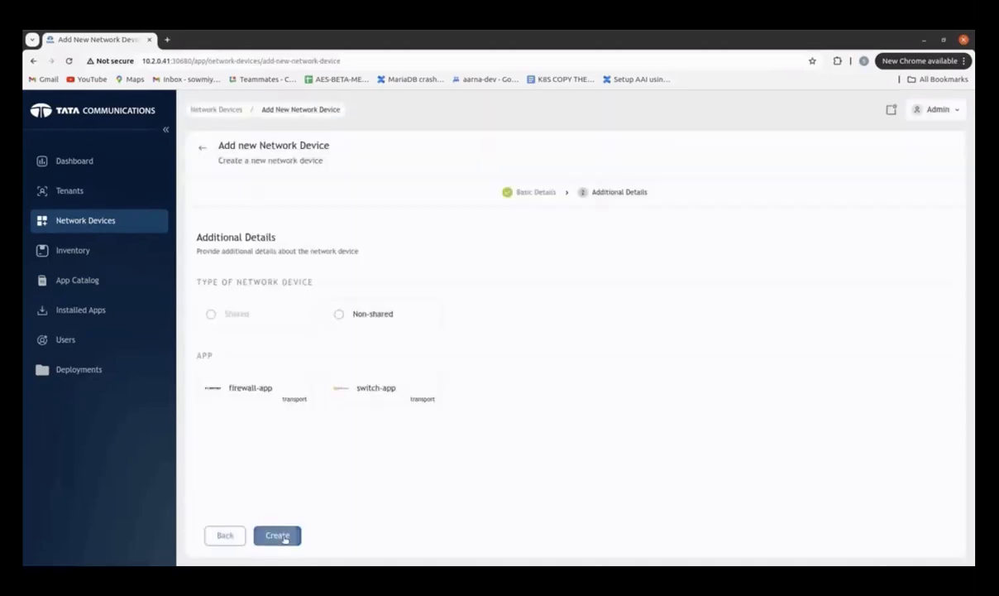
Set the network device as Non-shared, of kind PNF, belonging to the tata-motors tenant.
{"action": "left_click", "coordinate": [364, 315]}
{"action": "left_click", "coordinate": [304, 376]}
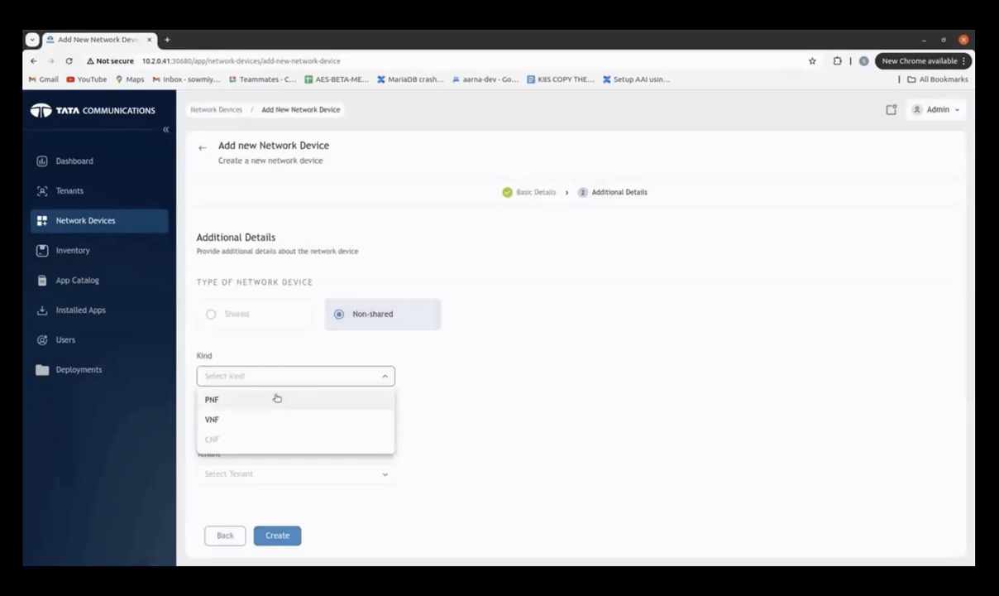
{"action": "left_click", "coordinate": [277, 398]}
{"action": "scroll", "coordinate": [516, 406], "scroll_direction": "down", "scroll_amount": 2}
{"action": "left_click", "coordinate": [292, 374]}
{"action": "left_click", "coordinate": [292, 395]}
{"action": "scroll", "coordinate": [463, 387], "scroll_direction": "down", "scroll_amount": 2}
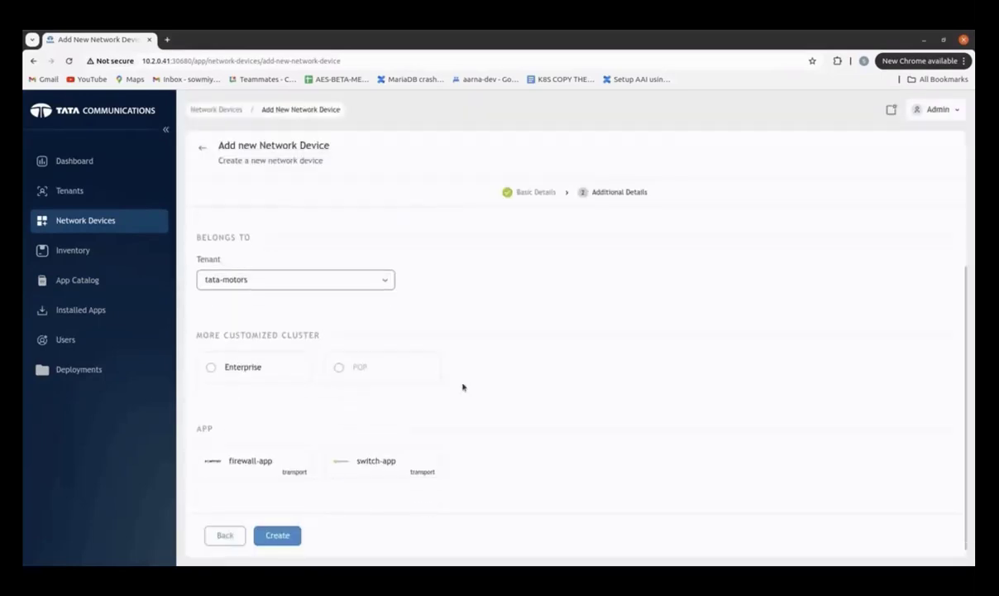
Assign the device to the Enterprise edge site IND-PUNE-TTM01 and cluster ind-pune-ttm-cluster-10007.
{"action": "left_click", "coordinate": [244, 366]}
{"action": "left_click", "coordinate": [283, 430]}
{"action": "left_click", "coordinate": [273, 454]}
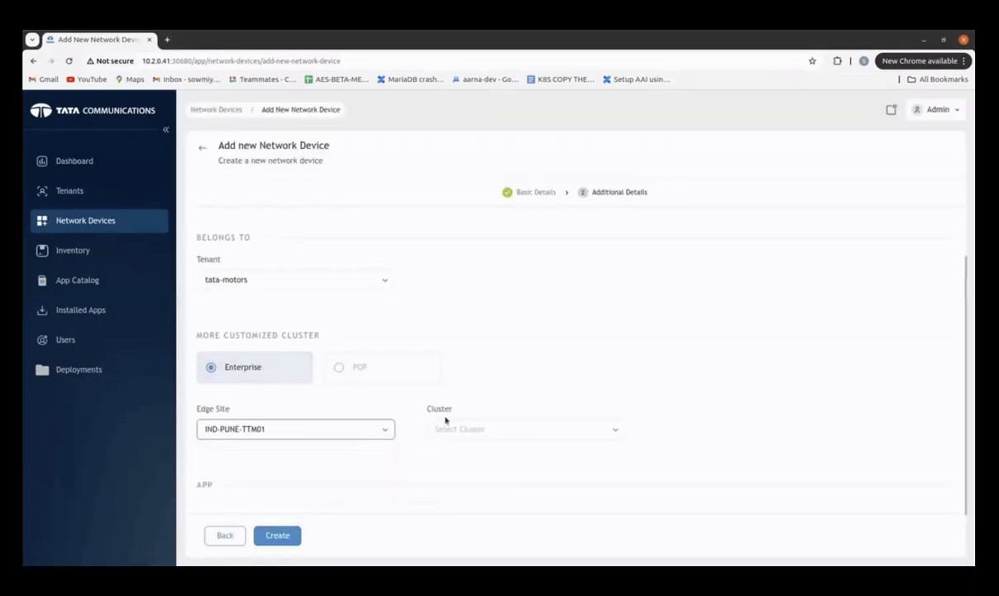
{"action": "scroll", "coordinate": [463, 418], "scroll_direction": "down", "scroll_amount": 2}
{"action": "left_click", "coordinate": [509, 374]}
{"action": "left_click", "coordinate": [497, 398]}
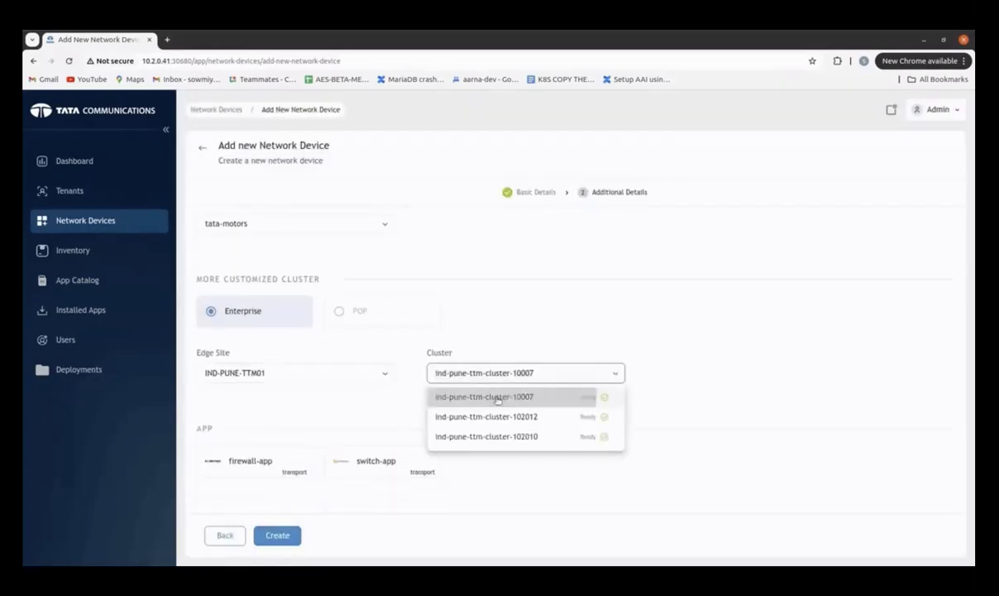
Choose switch-app, change the beginning of netconf_ip in its config to 10.10, and create the network device.
{"action": "scroll", "coordinate": [571, 389], "scroll_direction": "down", "scroll_amount": 2}
{"action": "scroll", "coordinate": [572, 390], "scroll_direction": "down", "scroll_amount": 3}
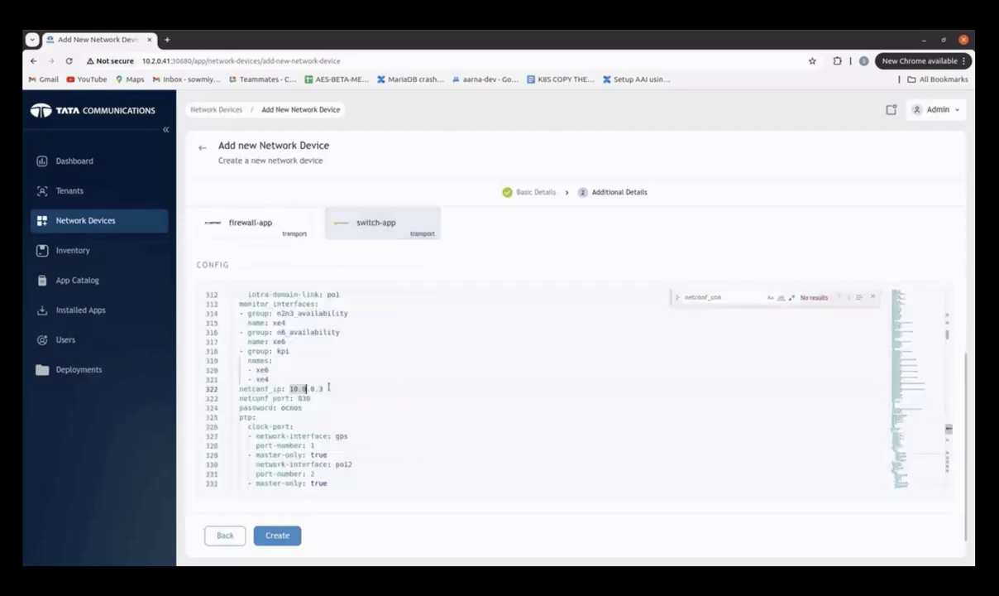
{"action": "type", "text": "10.10"}
{"action": "left_click", "coordinate": [281, 537]}
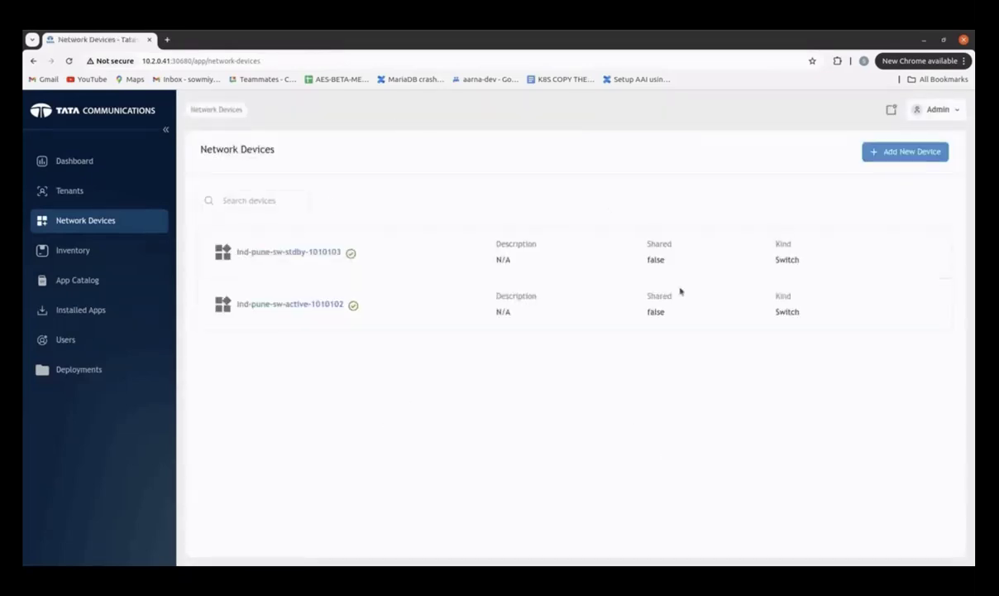
Open the deployments area and follow the recorded demo into the Add New Template form, pausing and resuming at its name entry.
{"action": "left_click", "coordinate": [96, 376]}
{"action": "mouse_move", "coordinate": [610, 542]}
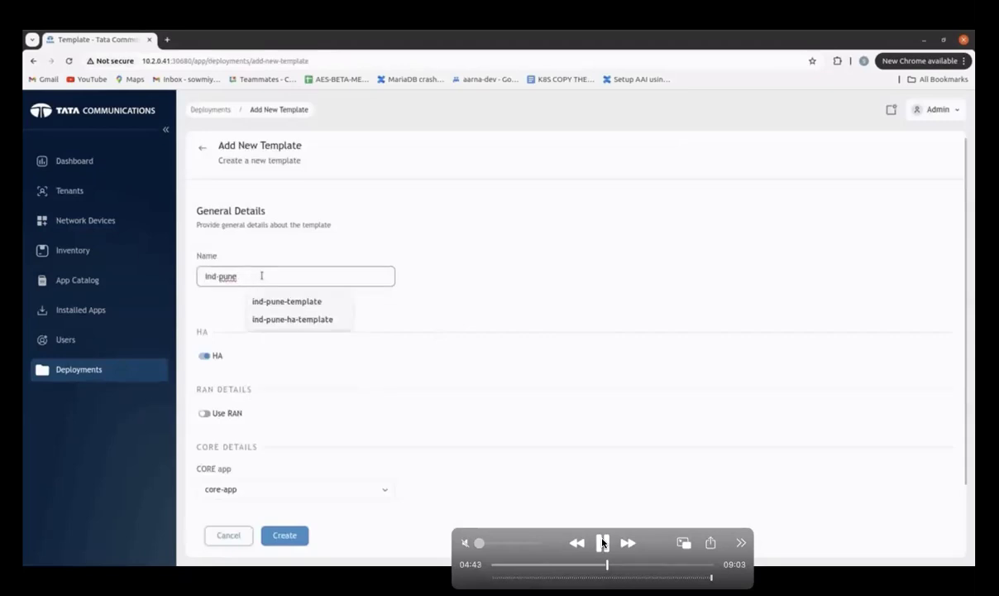
{"action": "left_click", "coordinate": [603, 542]}
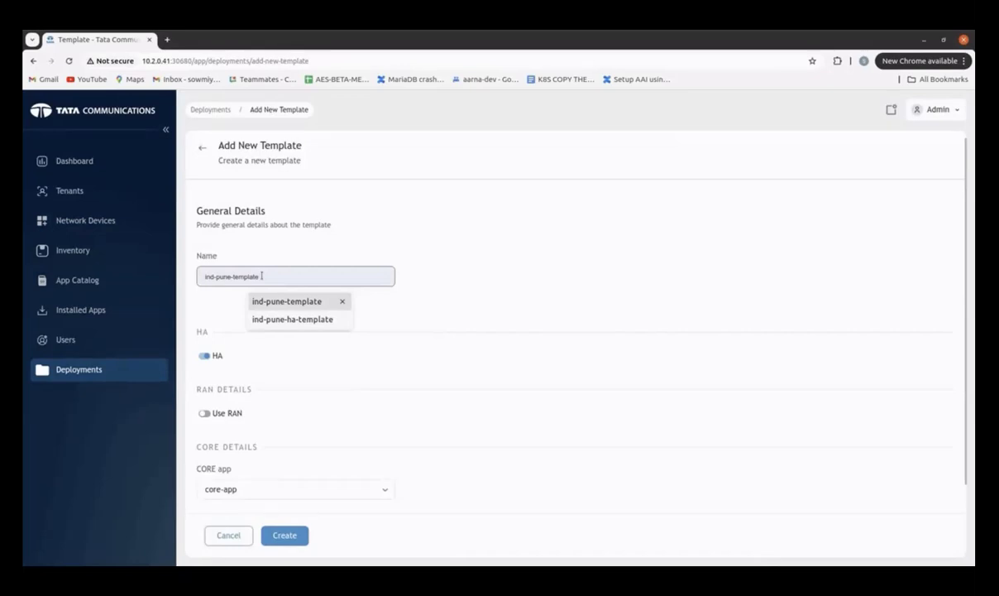
{"action": "mouse_move", "coordinate": [395, 314]}
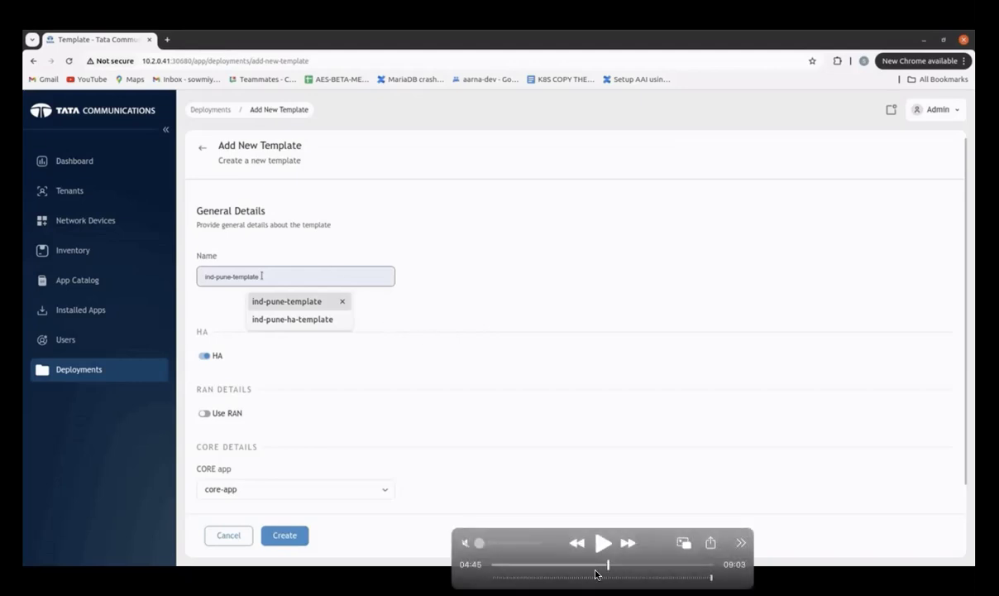
{"action": "left_click", "coordinate": [601, 543]}
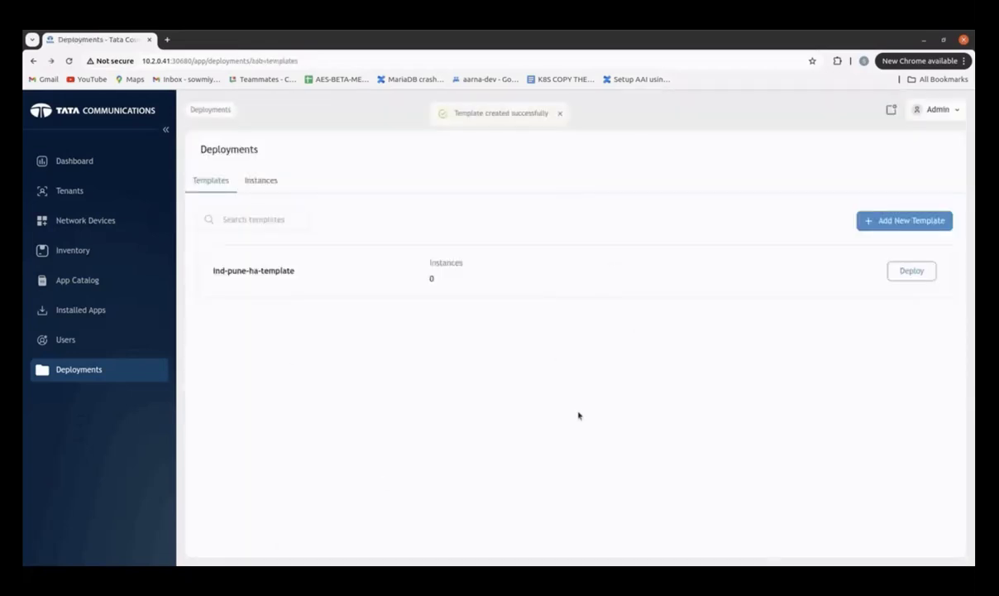
Start deploying ind-pune-ha-template and follow the recorded demo through its topology name and target details, pausing at the edge site choice.
{"action": "left_click", "coordinate": [903, 274]}
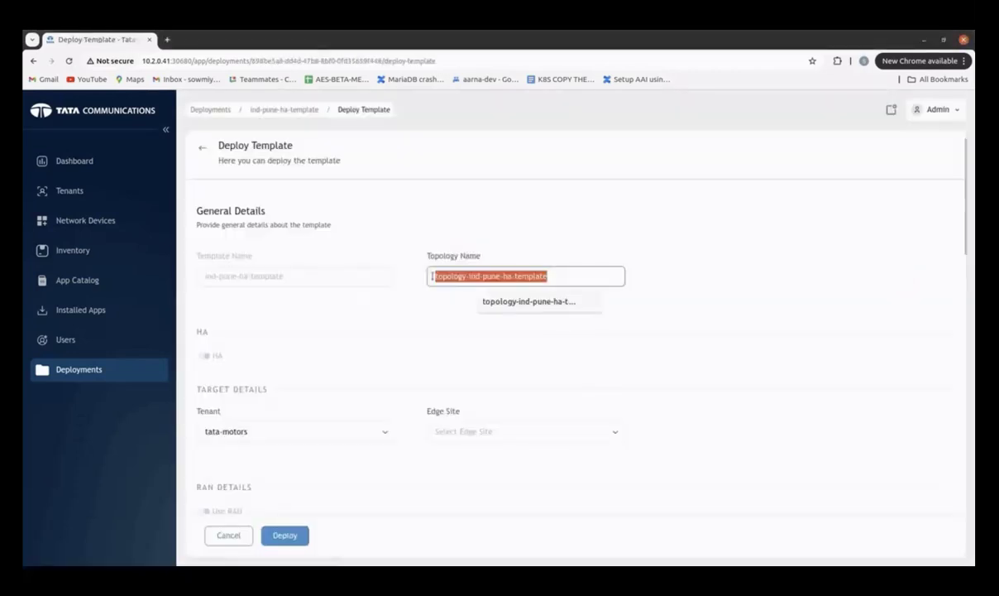
{"action": "left_click", "coordinate": [603, 541]}
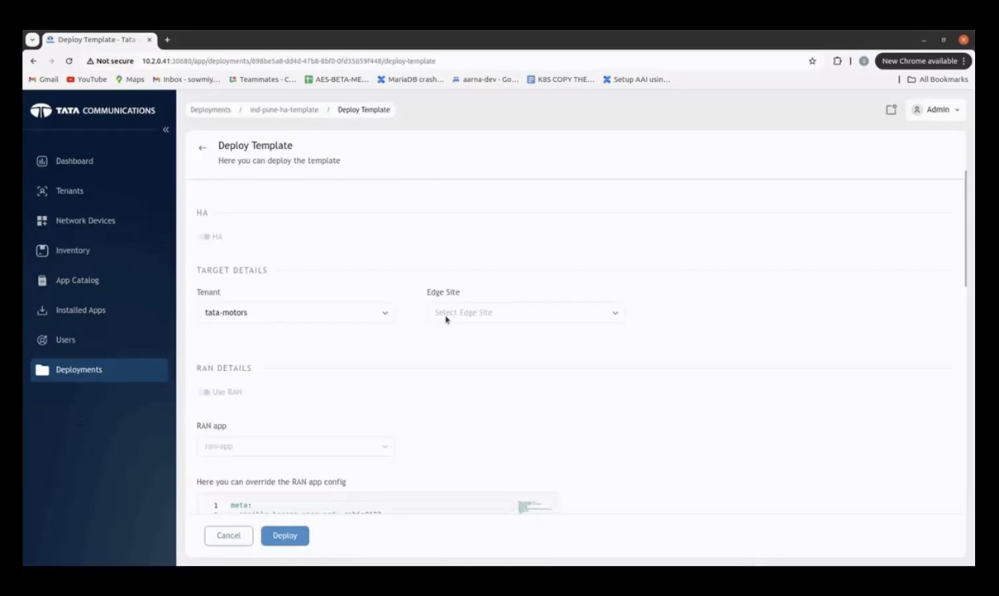
{"action": "mouse_move", "coordinate": [603, 543]}
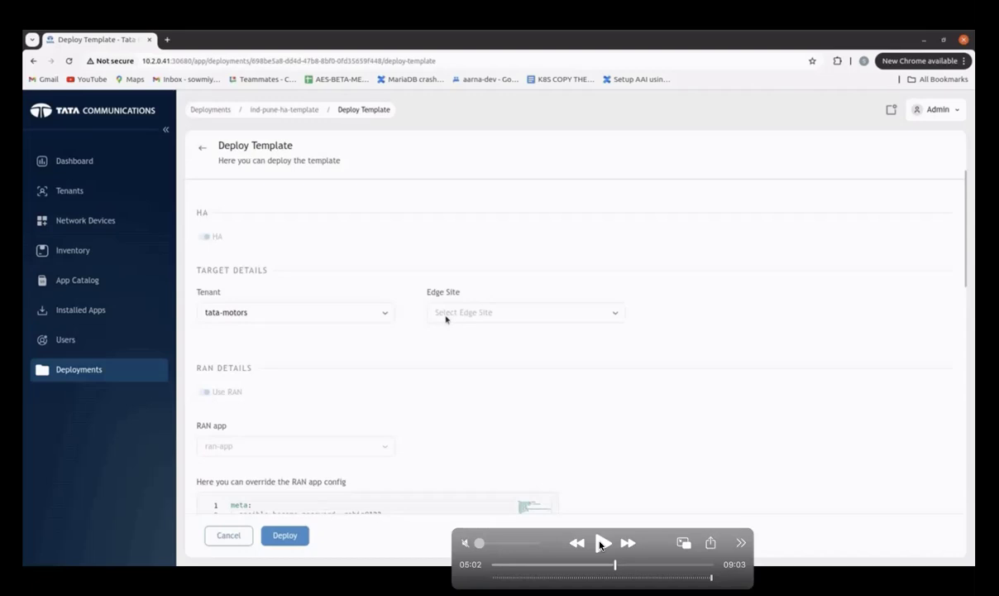
{"action": "left_click", "coordinate": [602, 543]}
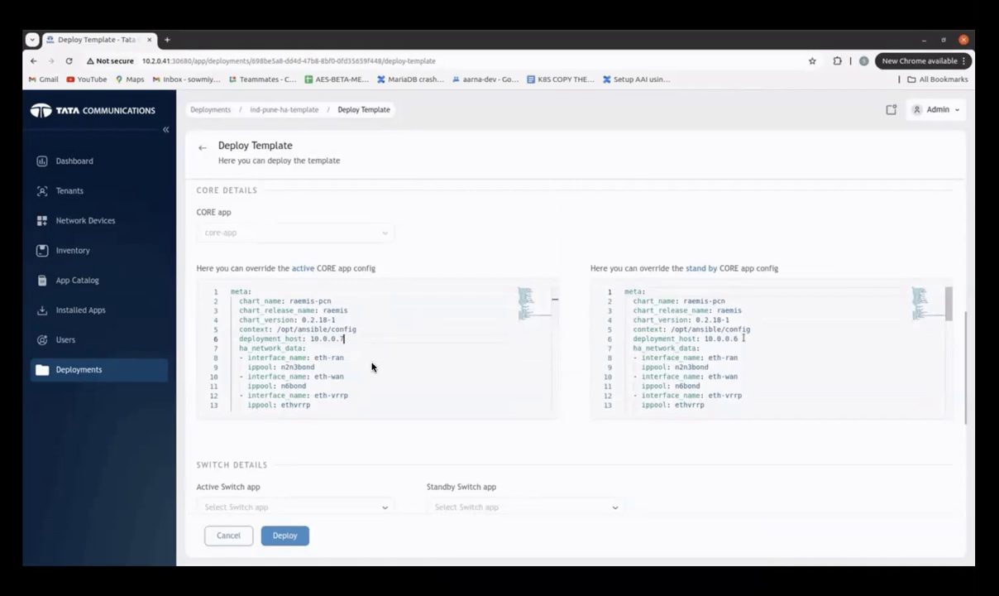
Follow the recorded demo through the active and standby CORE app configs and the switch app selection, pausing and resuming at each.
{"action": "mouse_move", "coordinate": [598, 542]}
{"action": "left_click", "coordinate": [601, 542]}
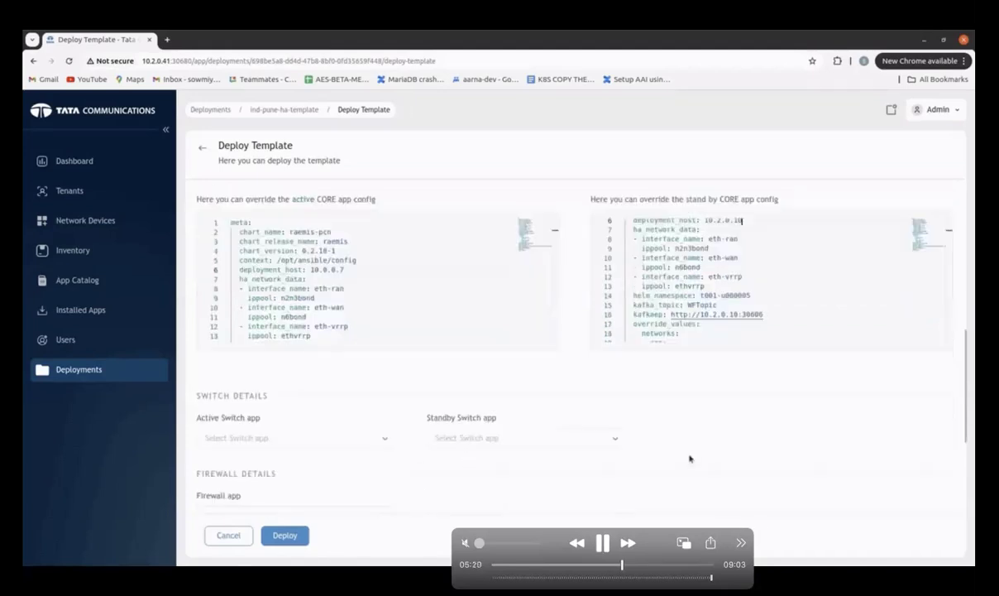
{"action": "left_click", "coordinate": [601, 543]}
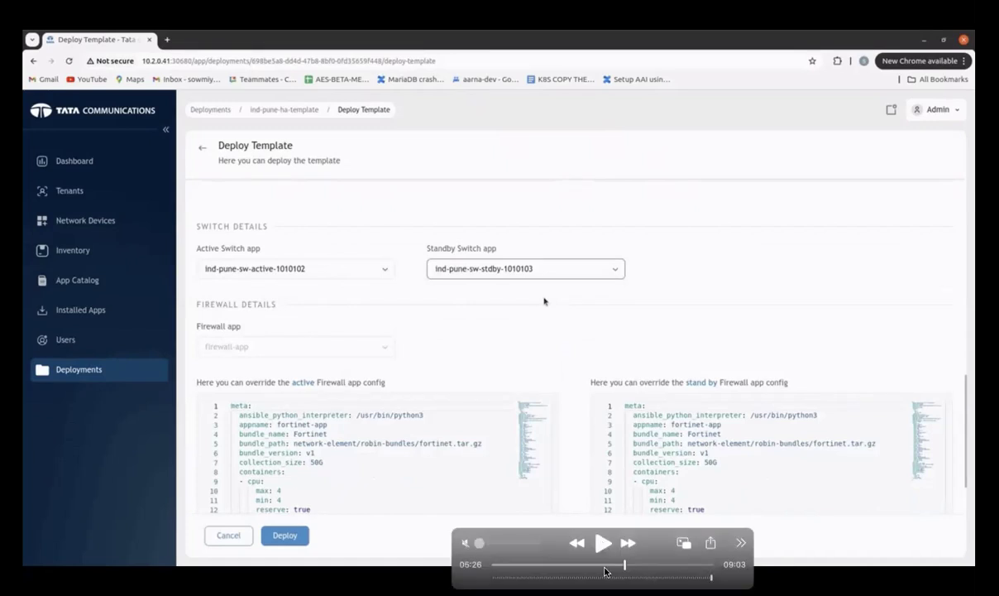
{"action": "key", "text": "space"}
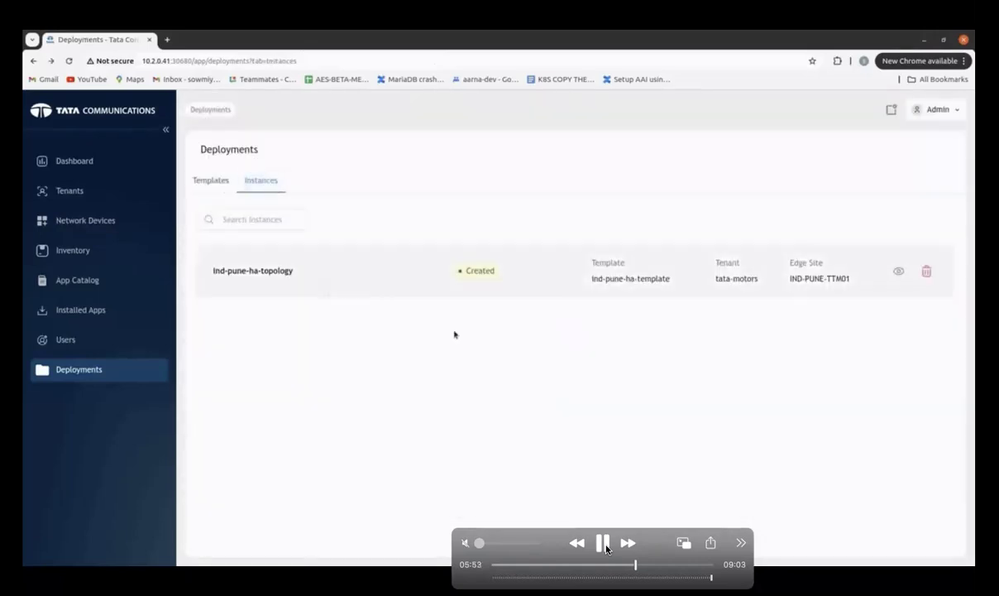
Review the ind-pune-ha-topology instance in the recorded demo, then play on to its entry under edge site IND-PUNE-TTM01 and pause there.
{"action": "left_click", "coordinate": [604, 543]}
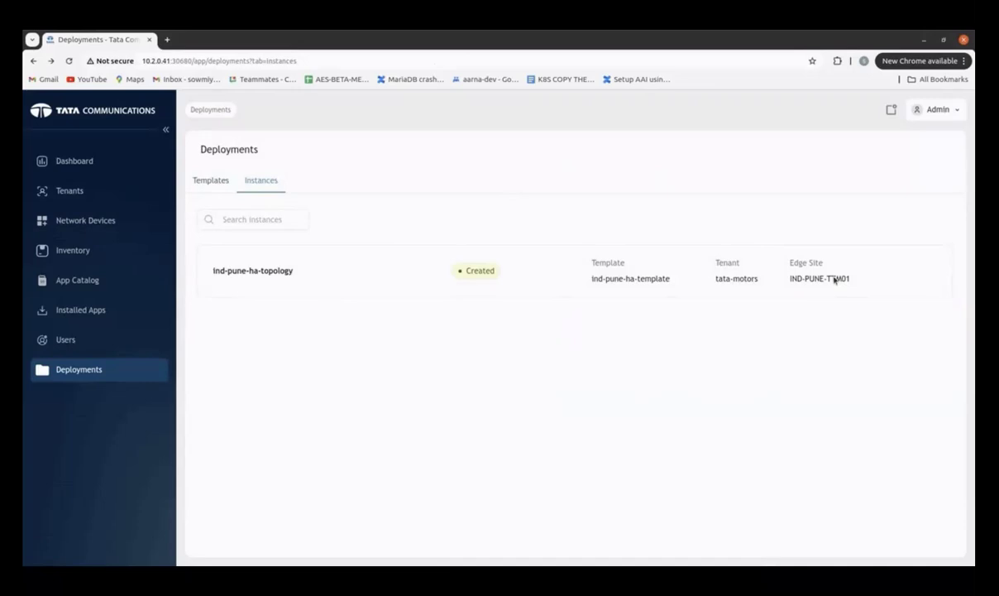
{"action": "mouse_move", "coordinate": [487, 423]}
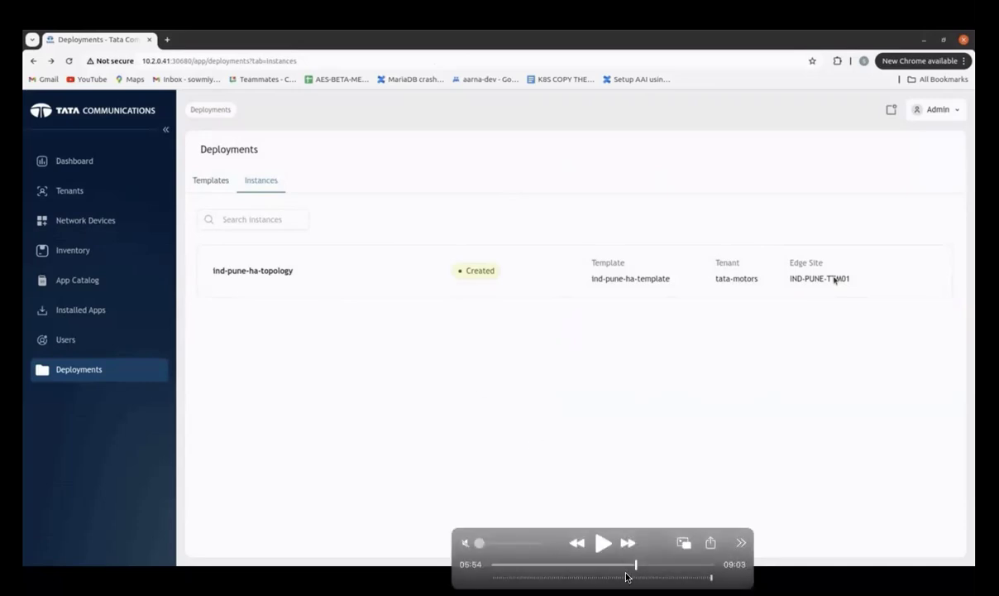
{"action": "left_click", "coordinate": [604, 546]}
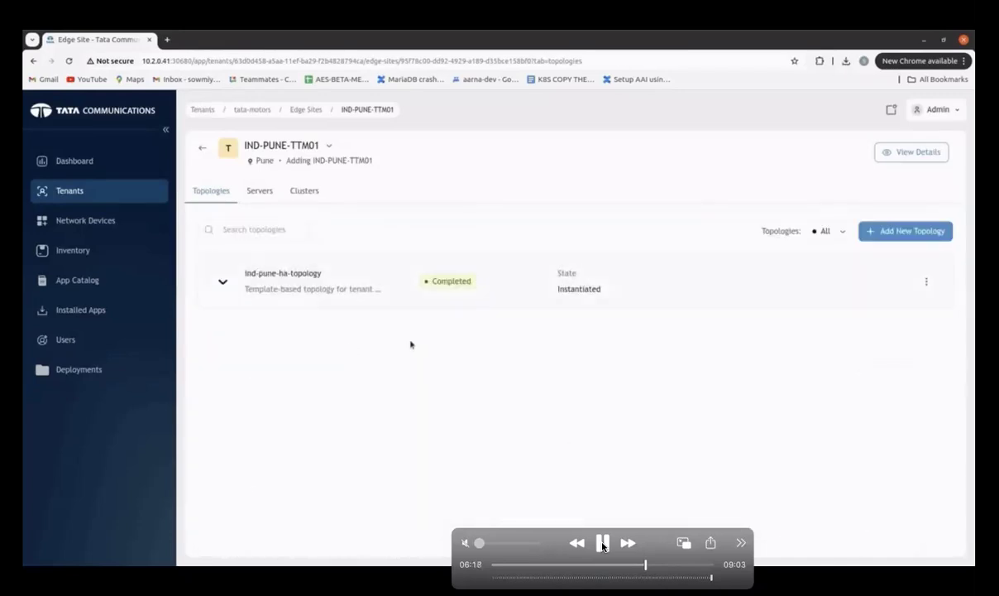
{"action": "left_click", "coordinate": [603, 543]}
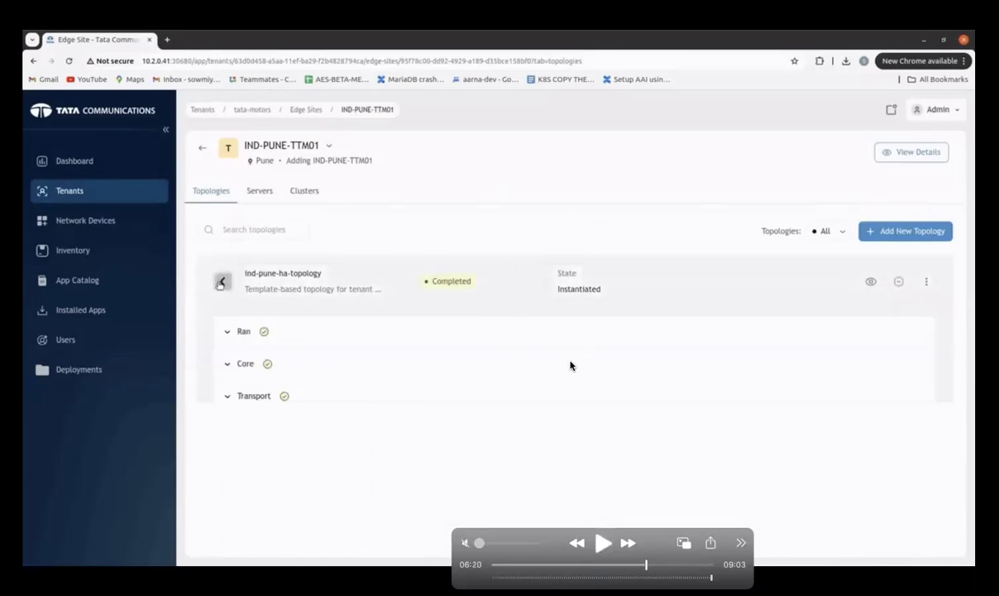
Play on to the ind-pune-ha-topology diagram, rewind briefly to 06:32, pause on the diagram and move the playback controls aside.
{"action": "left_click", "coordinate": [603, 542]}
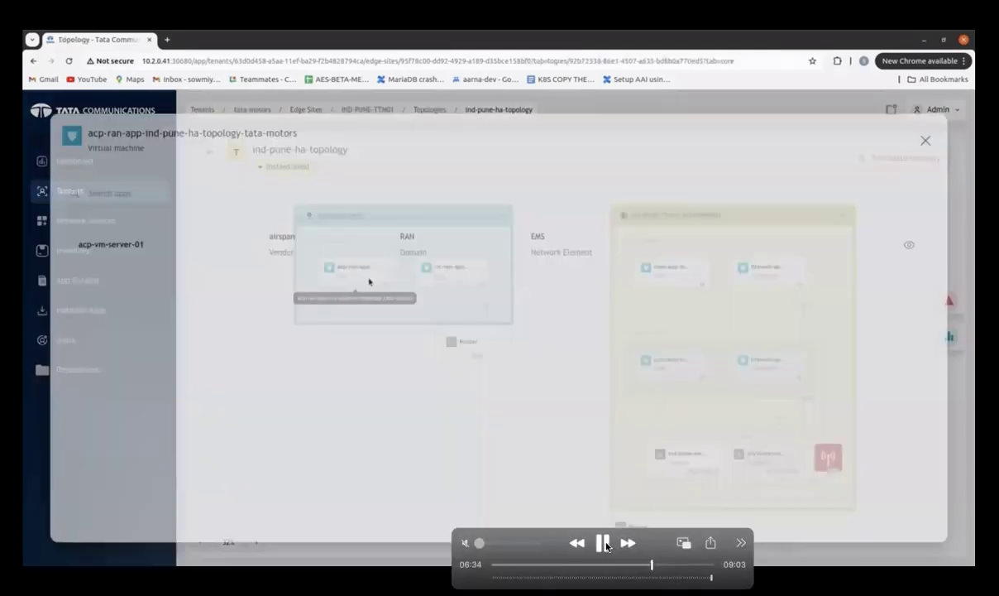
{"action": "left_click", "coordinate": [608, 544]}
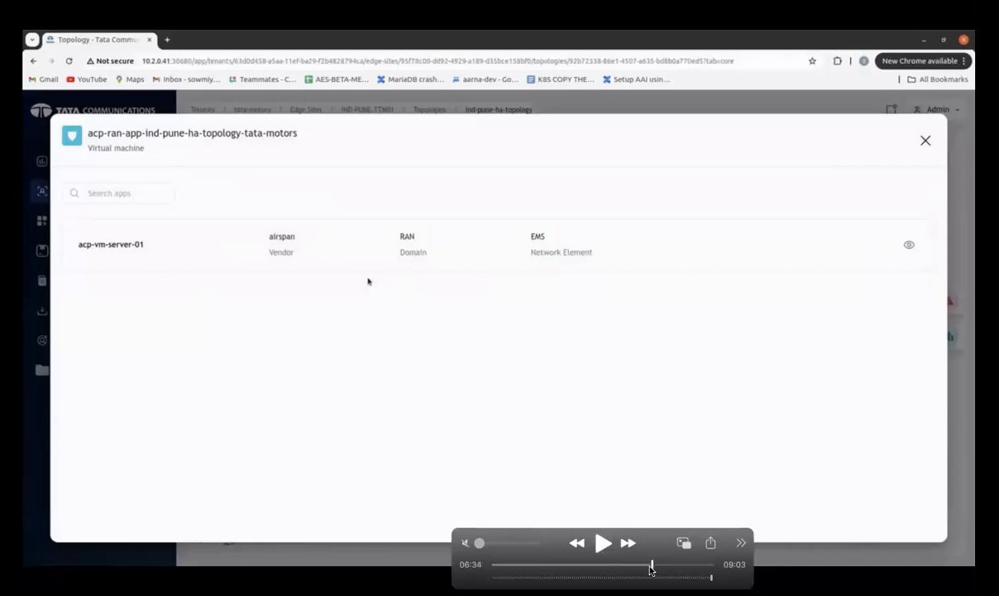
{"action": "left_click_drag", "start_coordinate": [650, 569], "coordinate": [650, 569]}
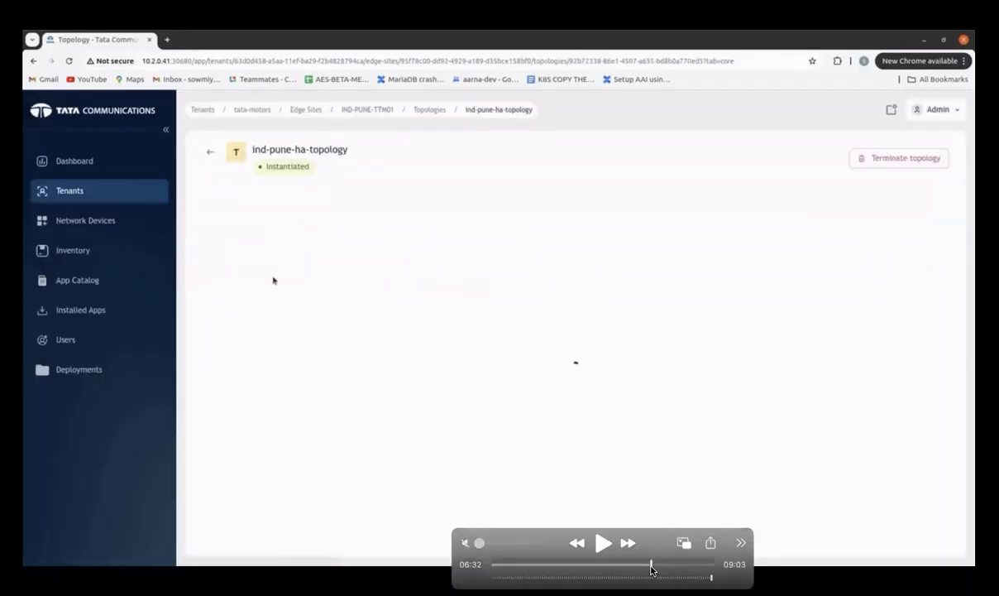
{"action": "left_click", "coordinate": [603, 545]}
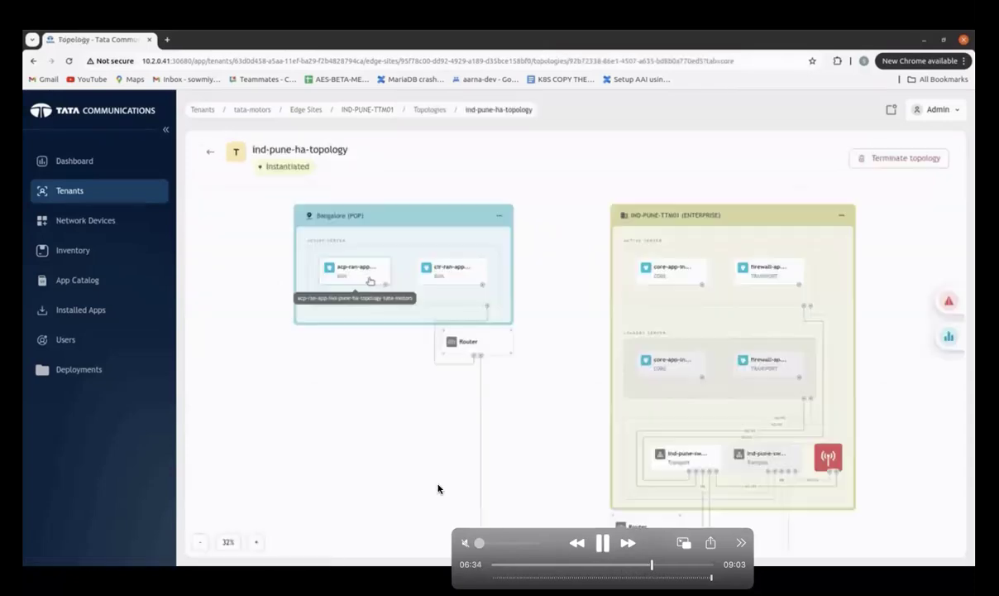
{"action": "key", "text": "space"}
{"action": "left_click_drag", "start_coordinate": [560, 538], "coordinate": [689, 552]}
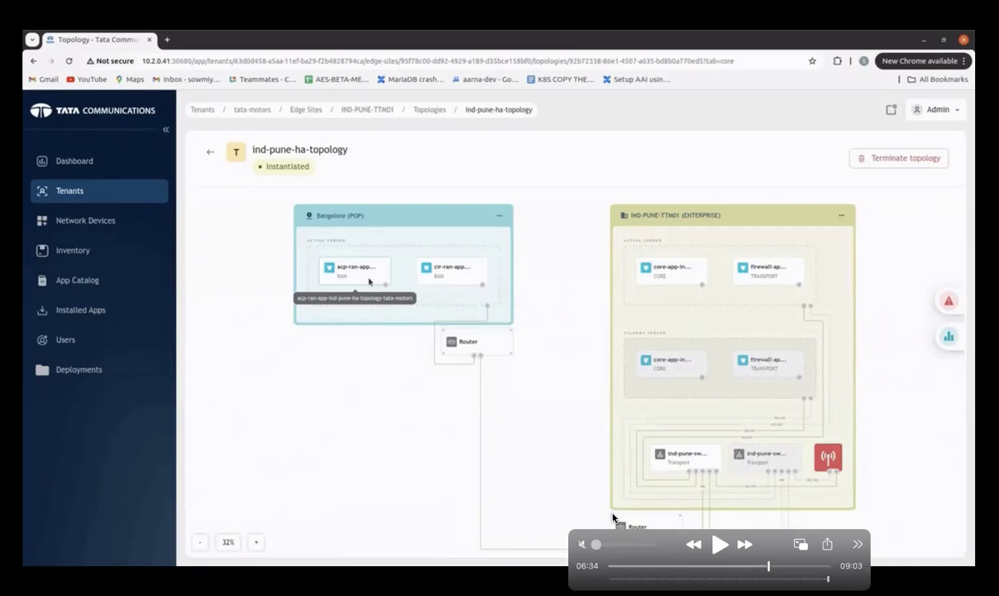
Follow the recorded demo through the core app's cn-druid application details and back to the topology diagram, pausing and resuming at each.
{"action": "left_click", "coordinate": [720, 546]}
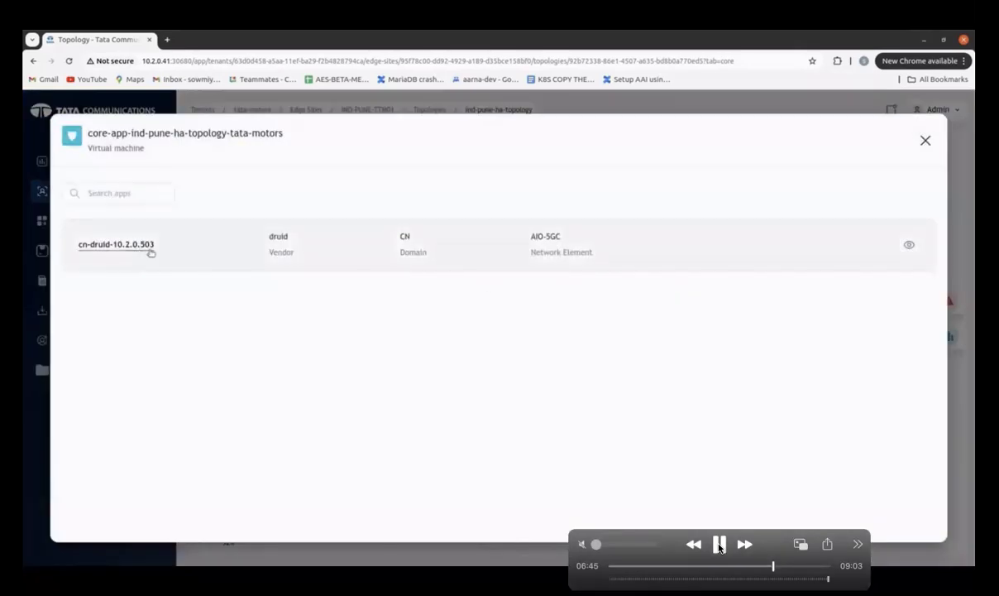
{"action": "left_click", "coordinate": [719, 547]}
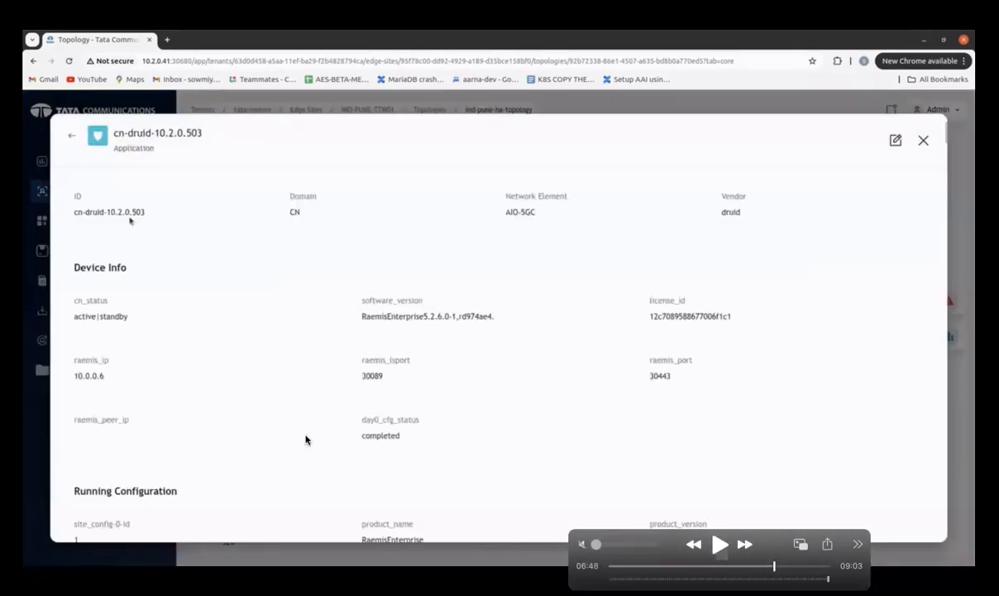
{"action": "left_click", "coordinate": [721, 545]}
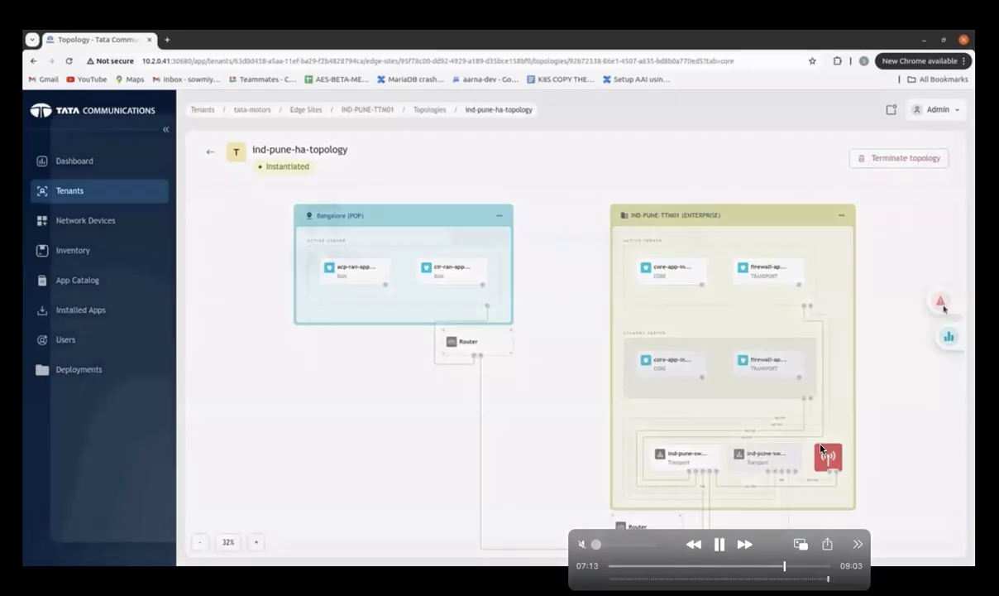
{"action": "key", "text": "space"}
{"action": "left_click", "coordinate": [719, 546]}
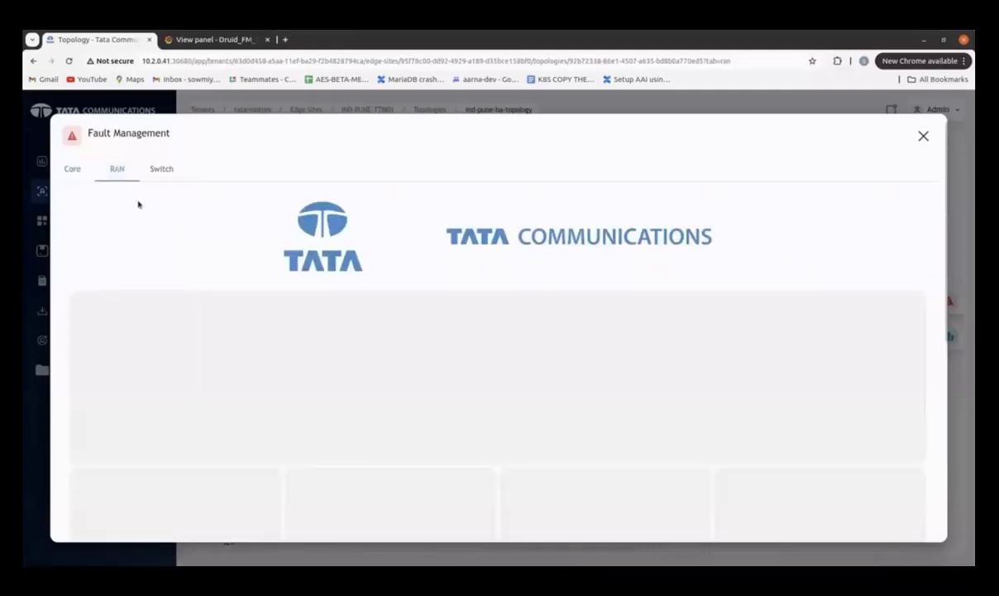
Examine the tata-motors dashboard's status charts, fault list, notifications and edge site map in the recorded demo, pausing and resuming playback.
{"action": "mouse_move", "coordinate": [721, 546]}
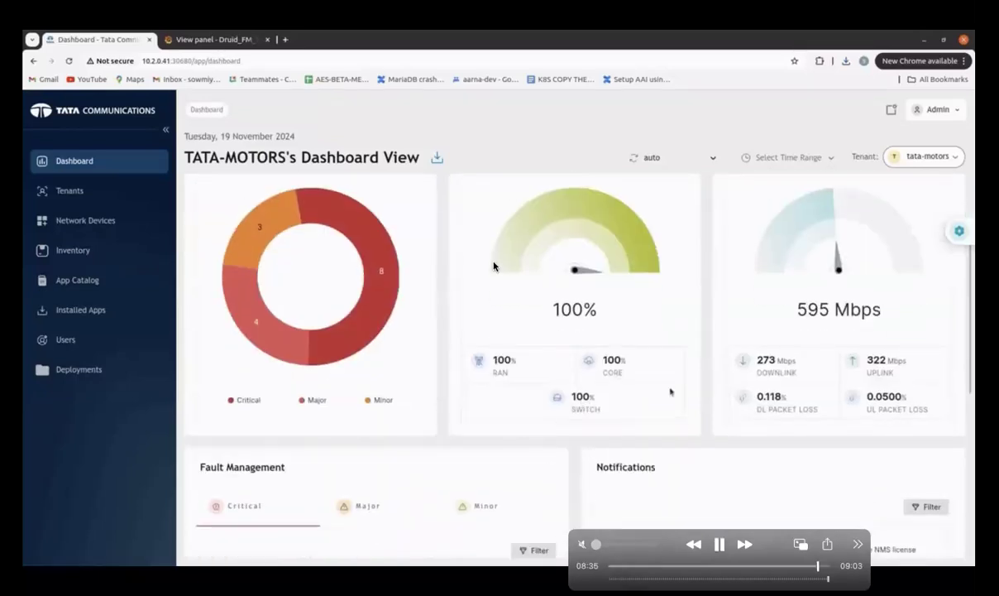
{"action": "key", "text": "space"}
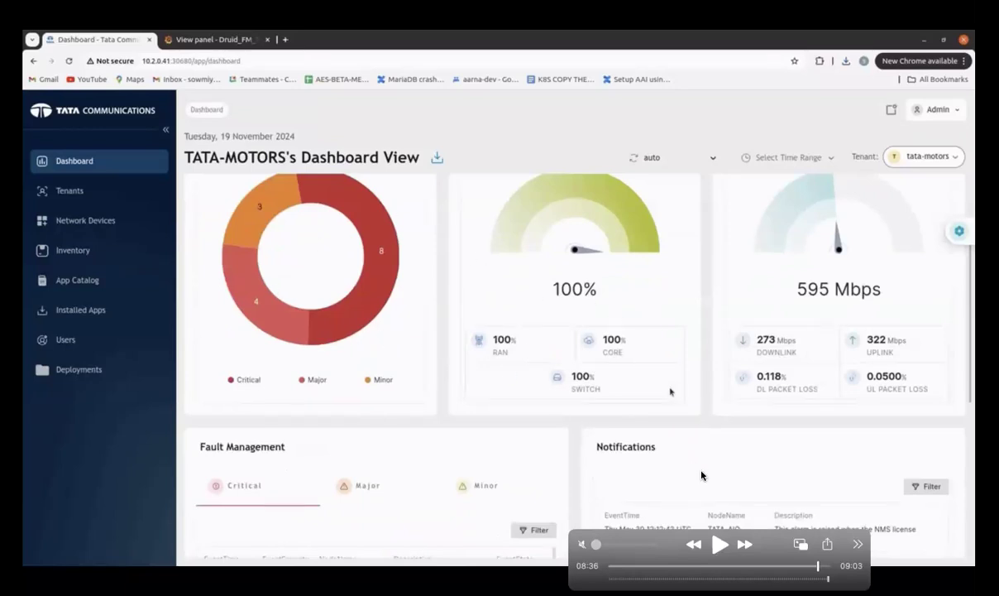
{"action": "left_click", "coordinate": [717, 545]}
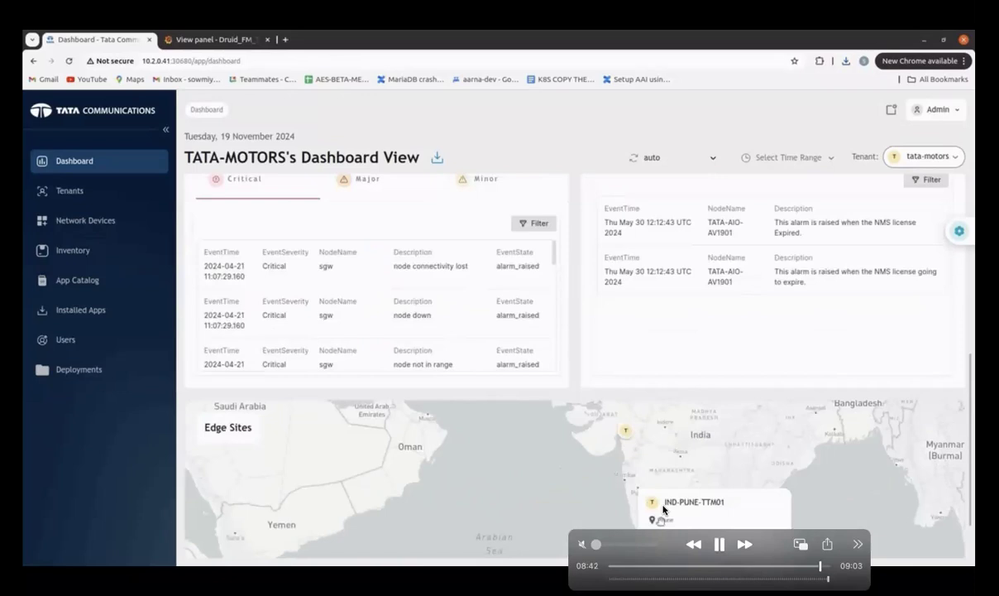
{"action": "key", "text": "space"}
{"action": "left_click", "coordinate": [719, 548]}
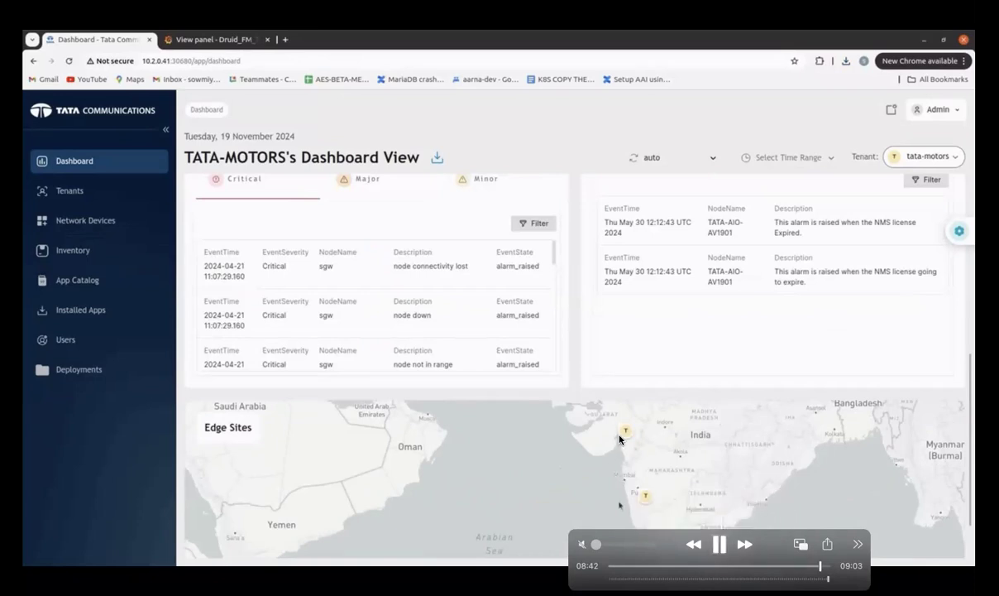